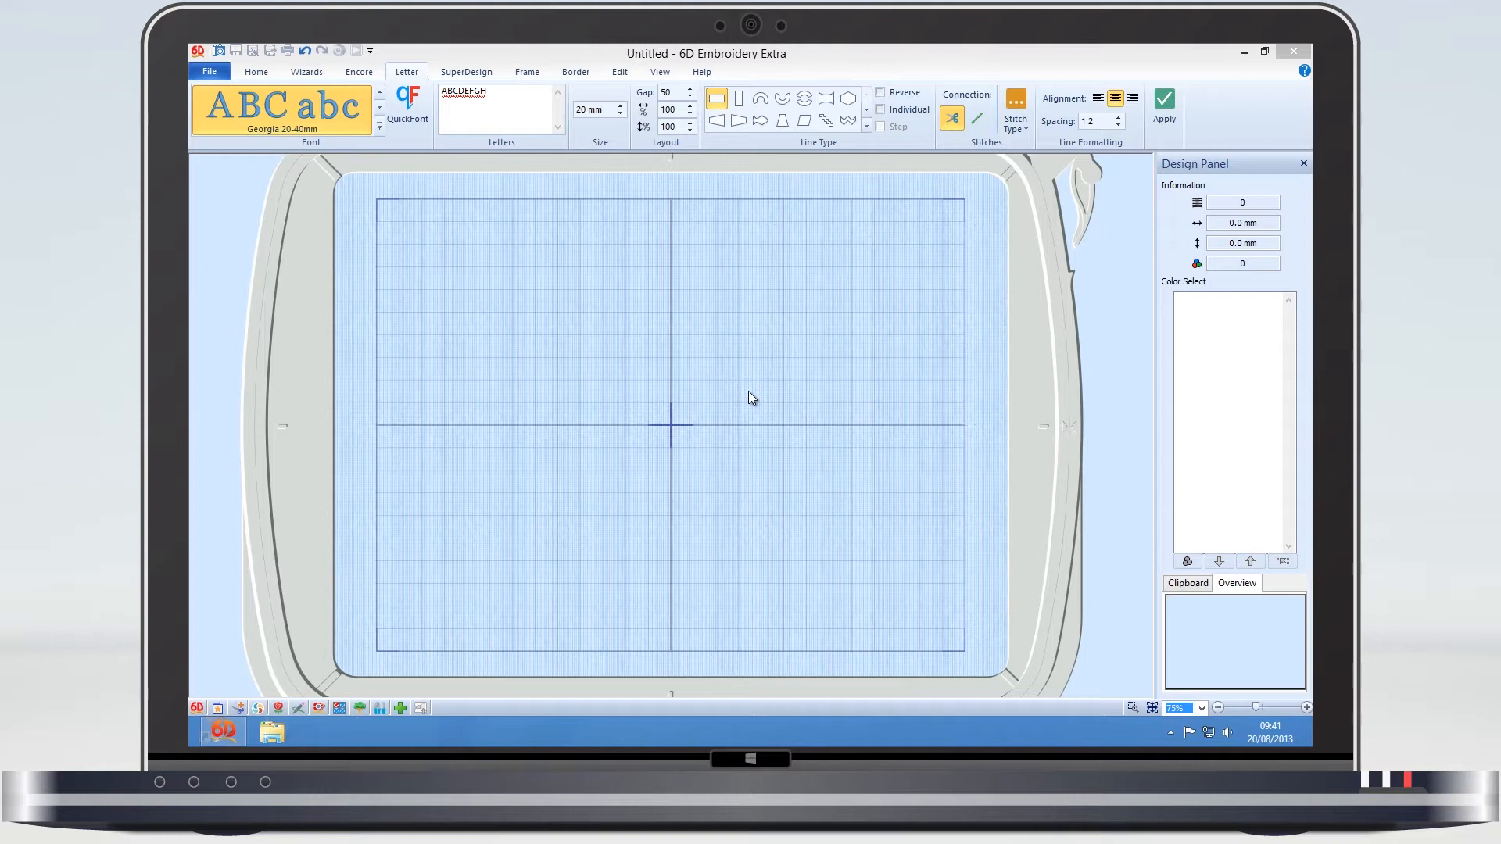
# Step: Turn on individual lettering and create ABCDEFGH in Georgia 20-40mm at 20 mm as separate letters in the hoop
pyautogui.click(881, 110)
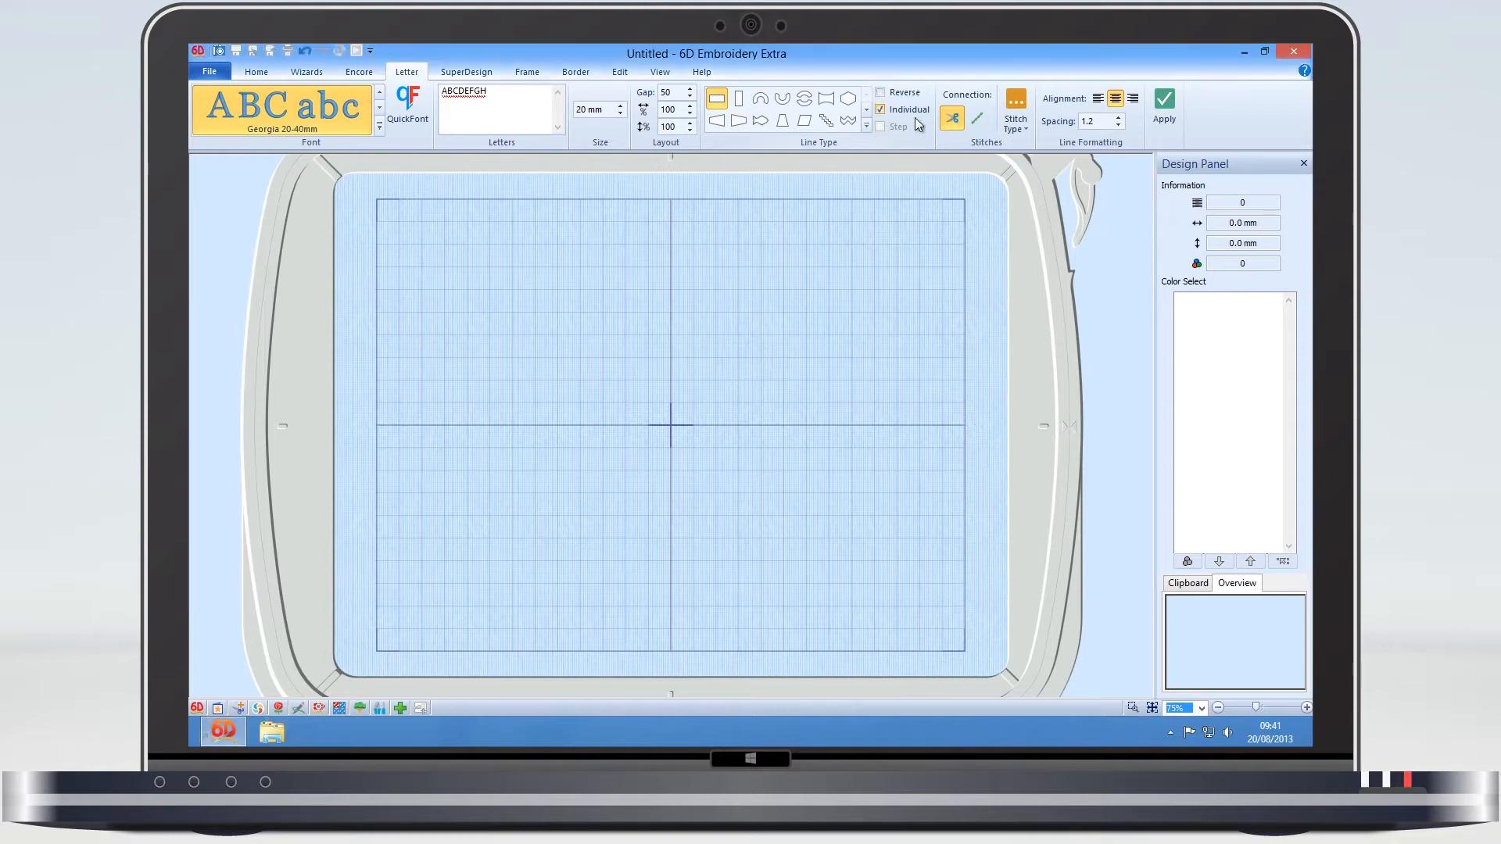
pyautogui.click(1163, 116)
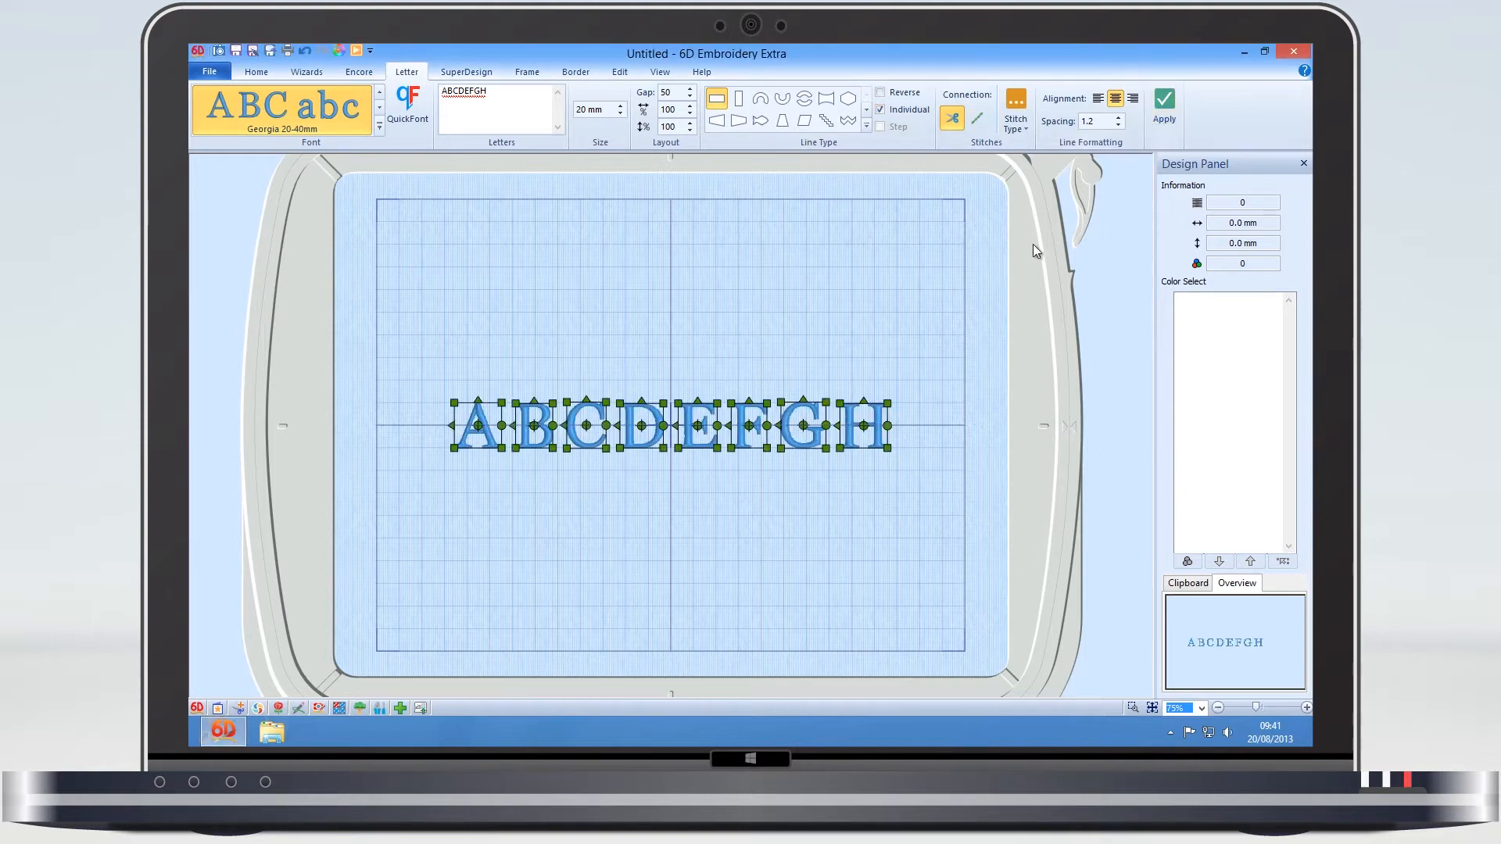
pyautogui.click(725, 361)
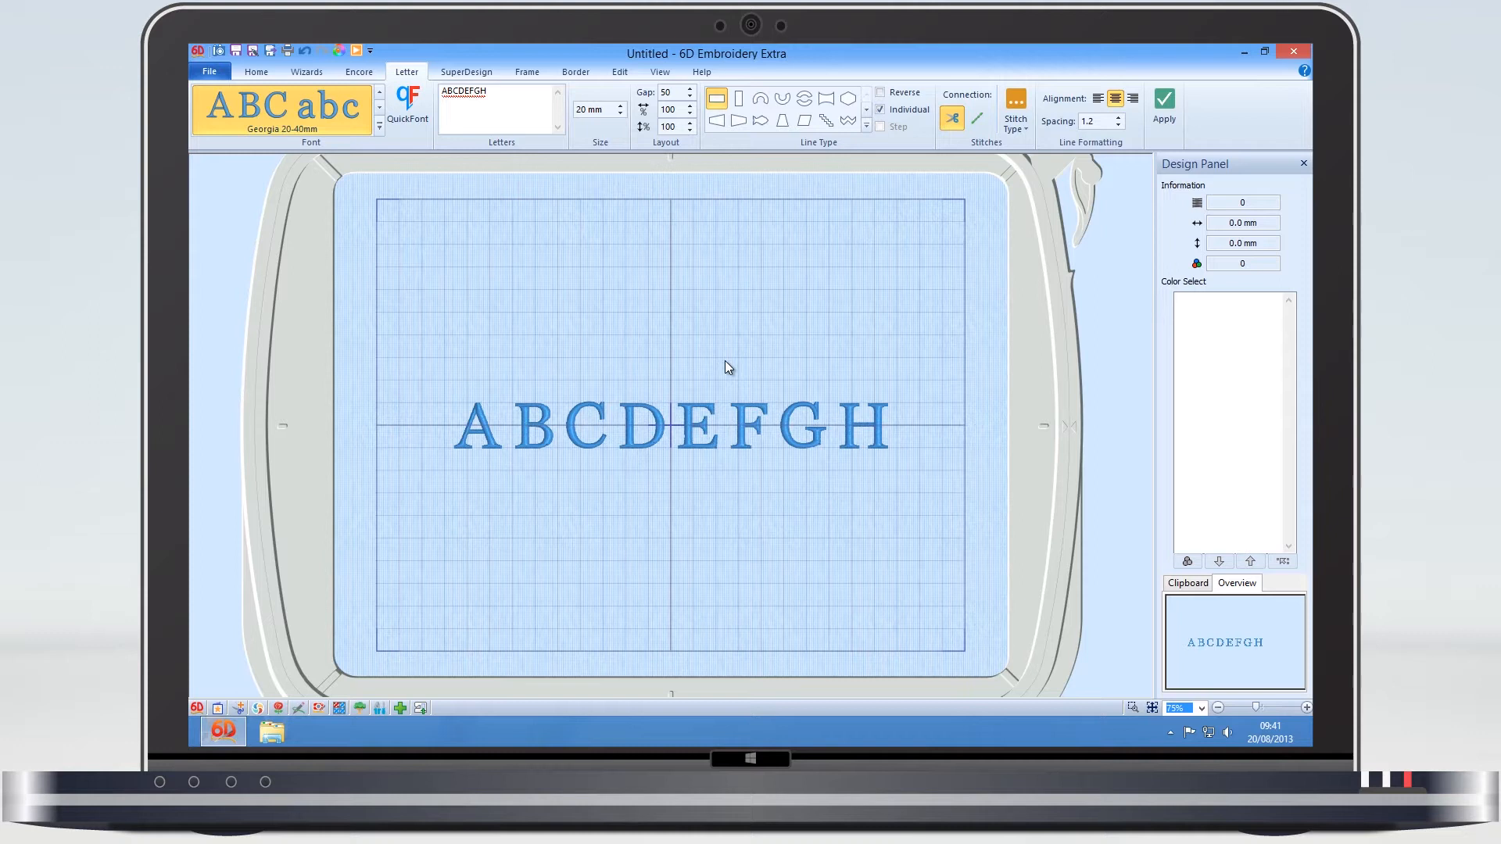
# Step: Select the letters A and C together and move them above the row of letters
pyautogui.keyDown('ctrl'); pyautogui.click(476, 420); pyautogui.keyUp('ctrl')
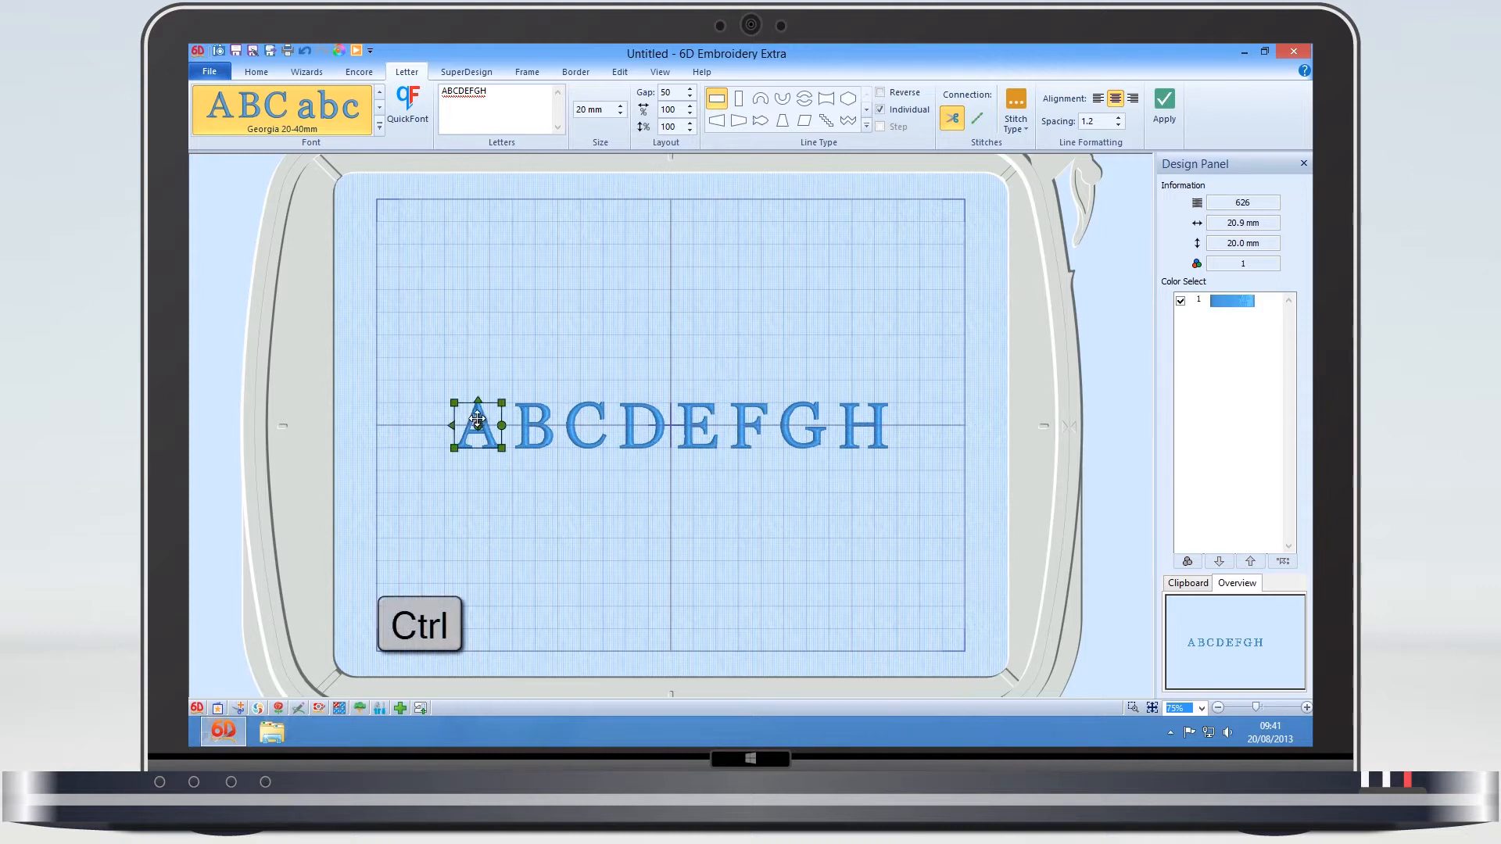
pyautogui.keyDown('ctrl'); pyautogui.click(585, 422); pyautogui.keyUp('ctrl')
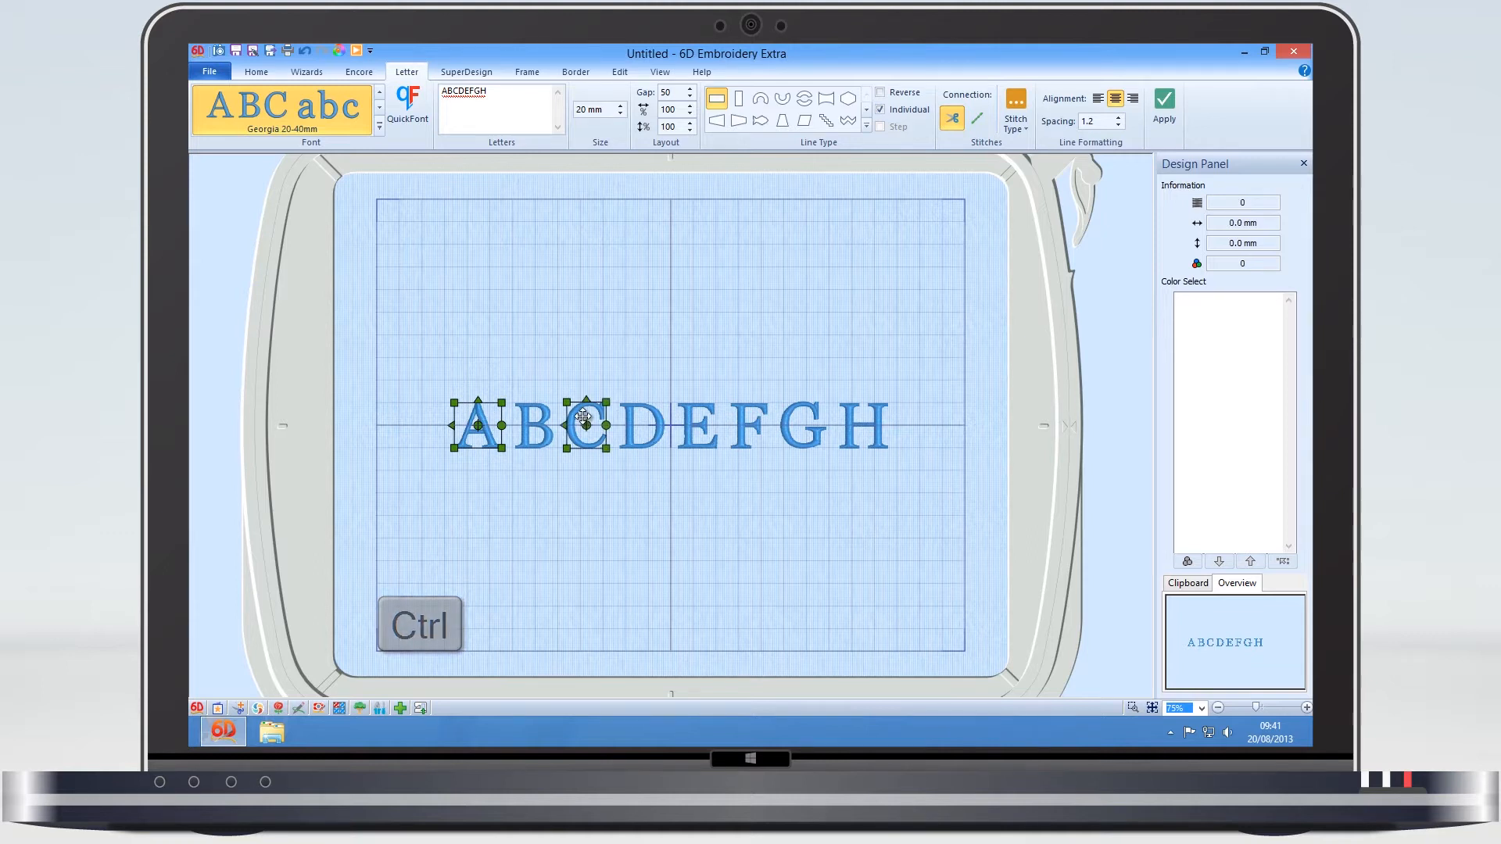
pyautogui.moveTo(583, 416); pyautogui.dragTo(588, 347)
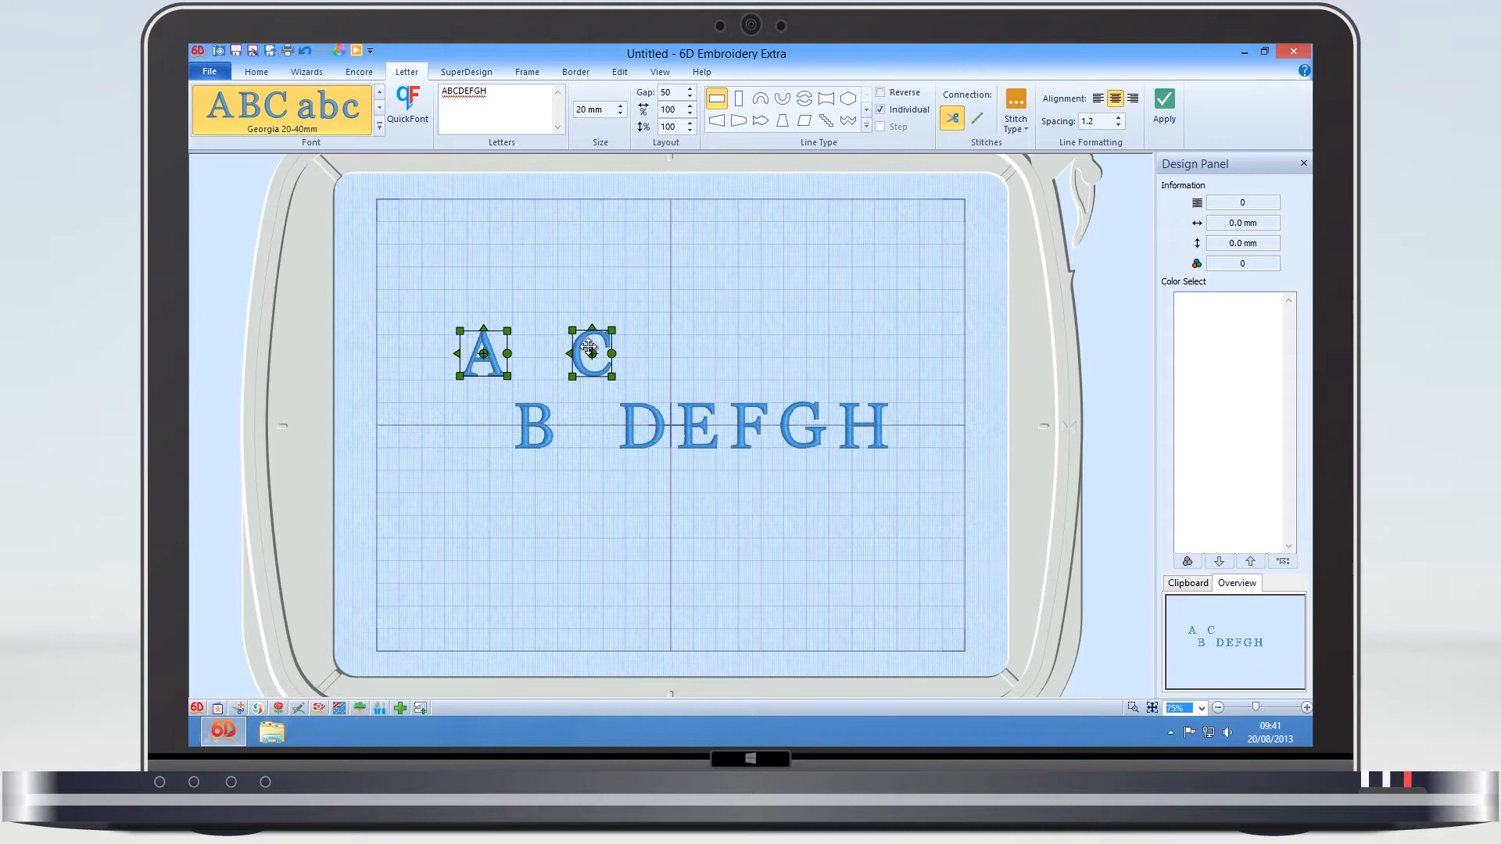
# Step: Select the letters E and G together and move them below the row of letters
pyautogui.click(693, 420)
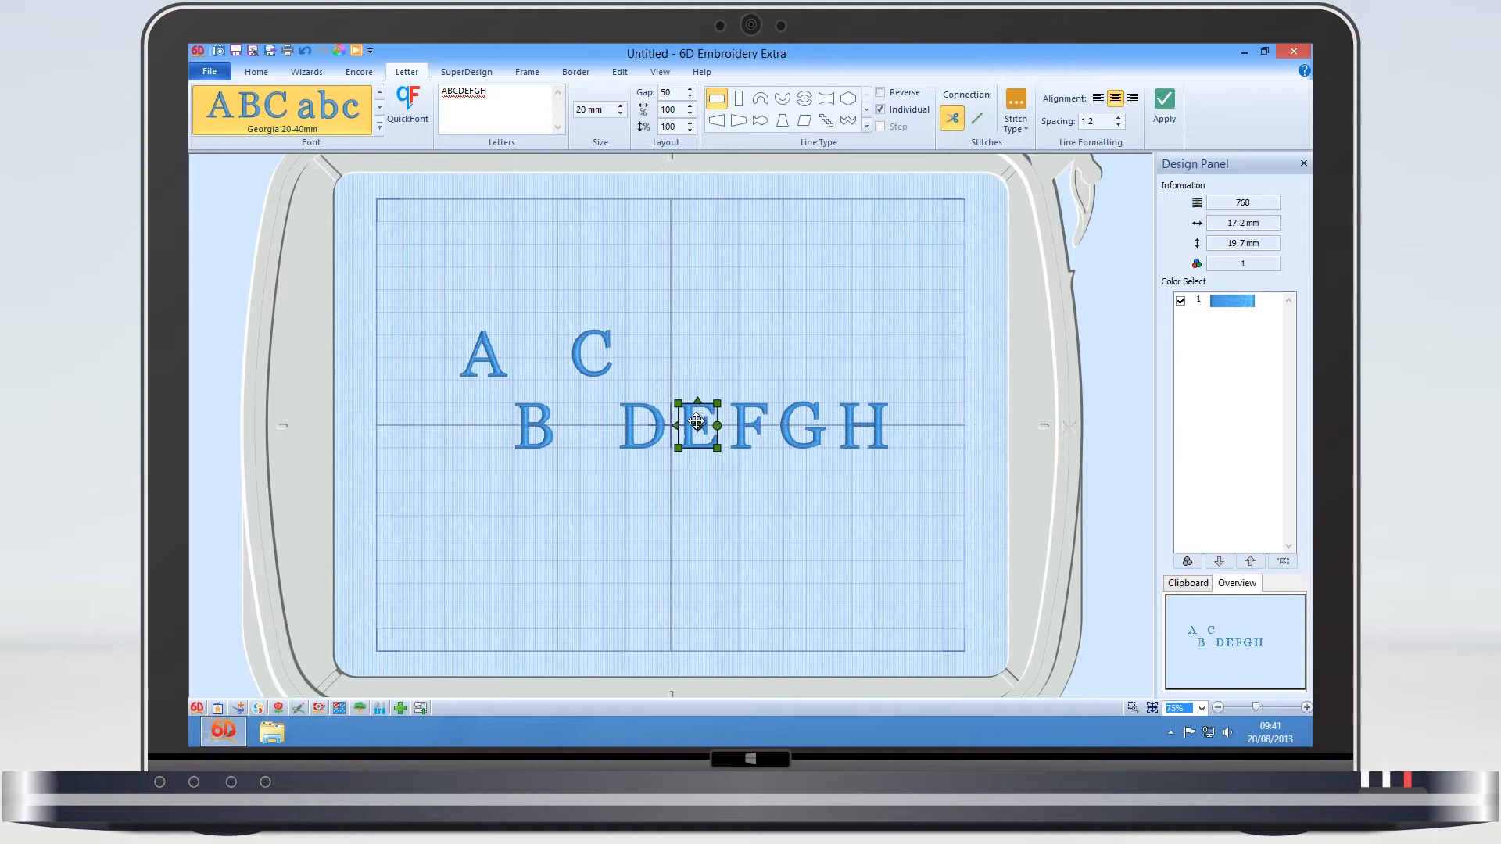
pyautogui.press('ctrl')
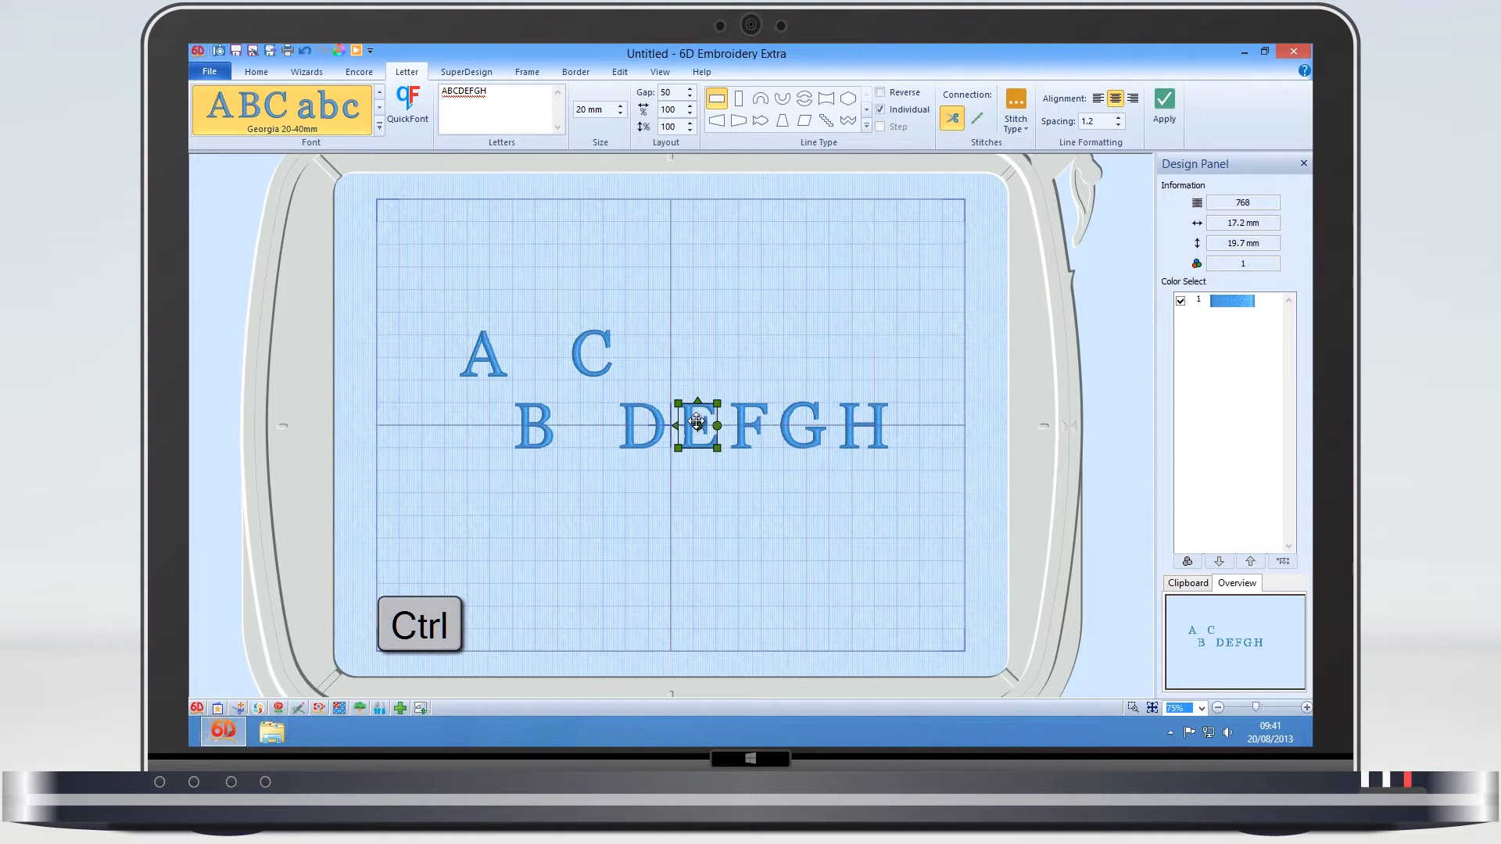
pyautogui.keyDown('ctrl'); pyautogui.click(809, 427); pyautogui.keyUp('ctrl')
pyautogui.moveTo(807, 415); pyautogui.dragTo(805, 482)
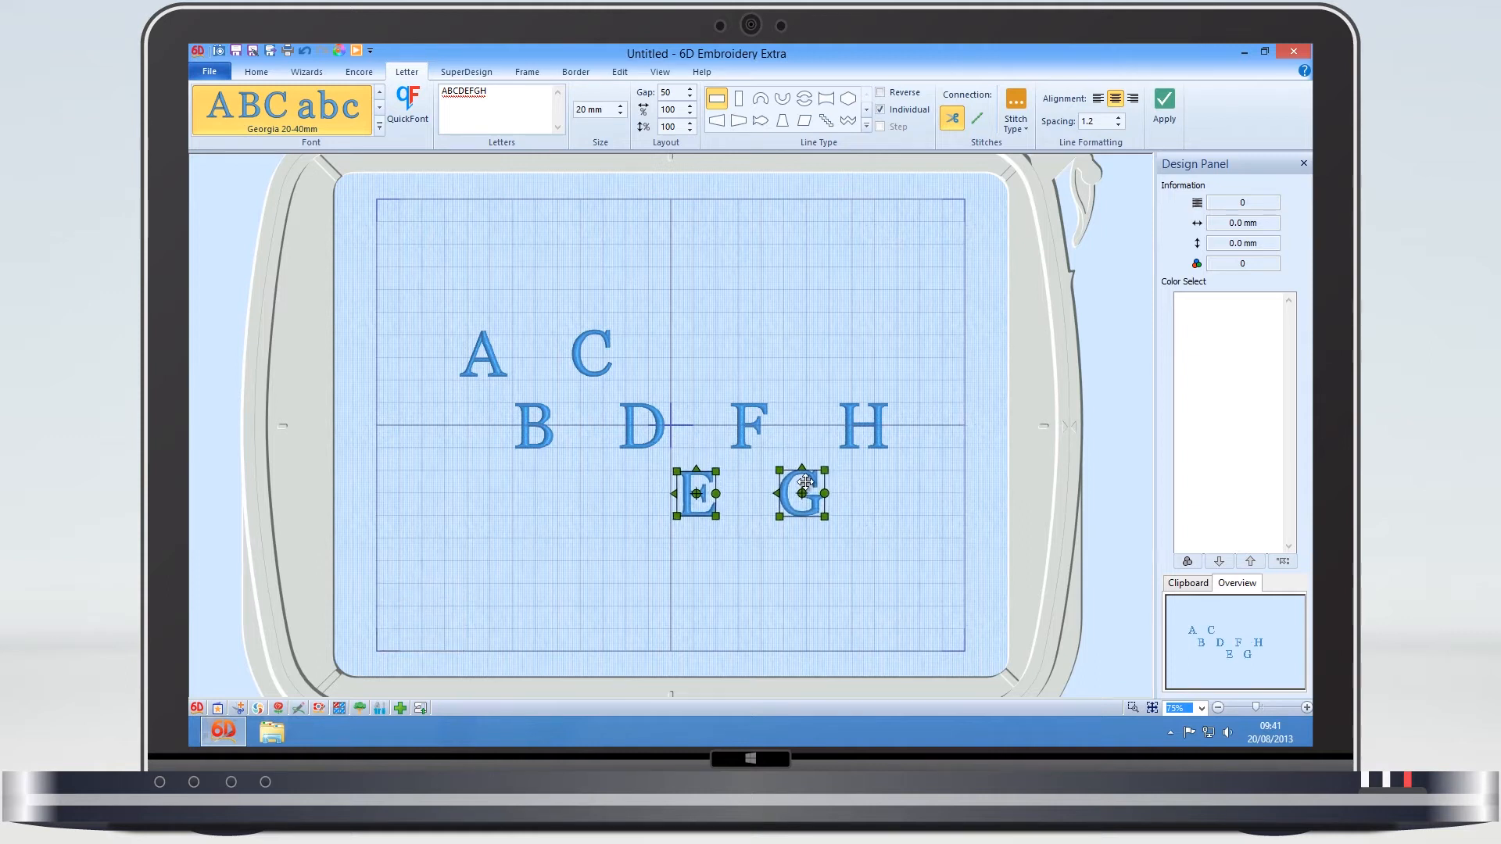
# Step: Undo both letter moves and deselect all the letters
pyautogui.click(305, 50)
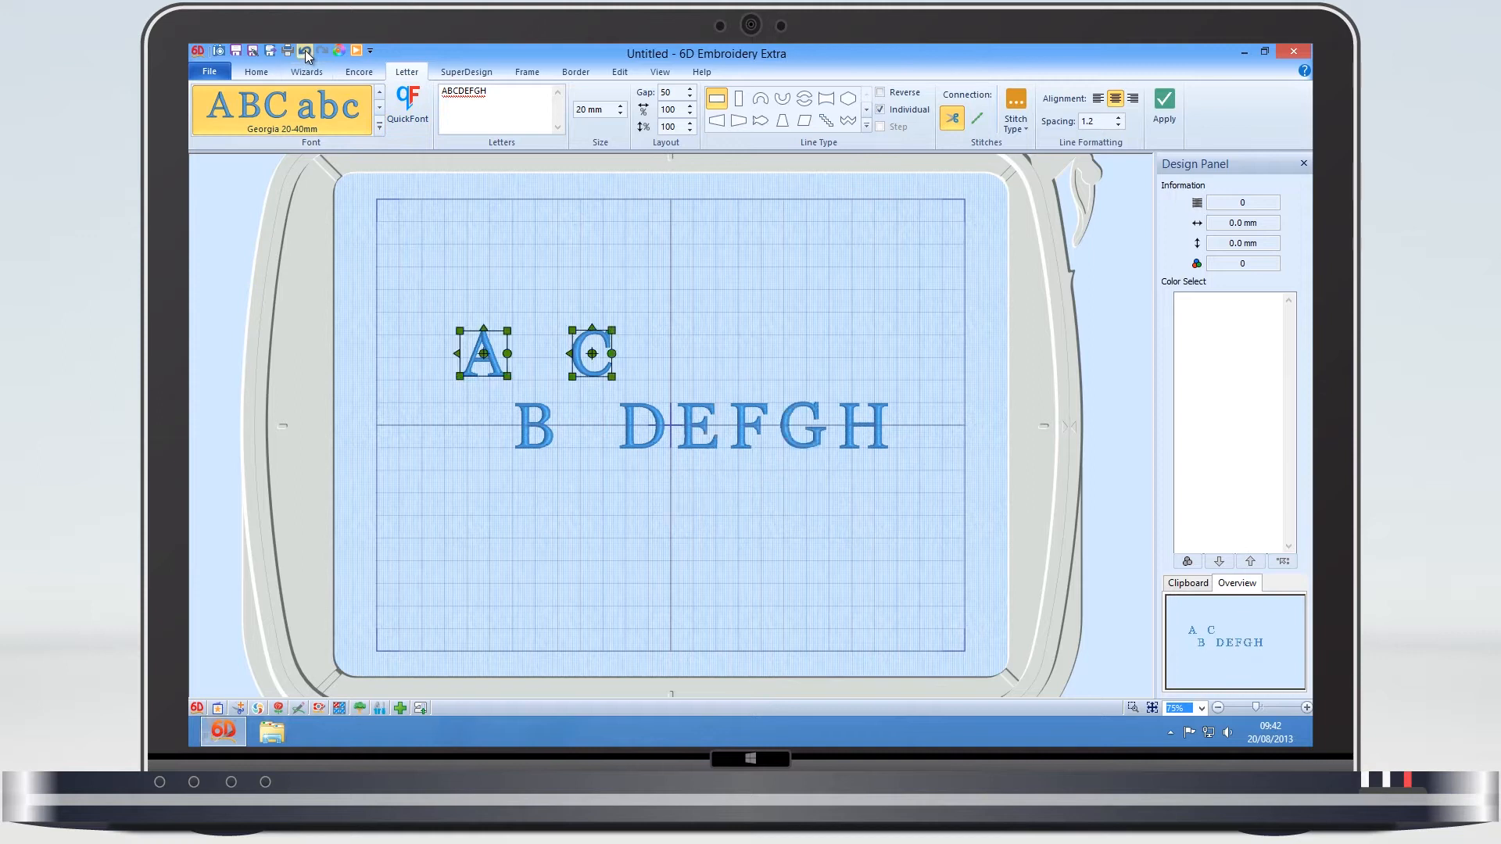
pyautogui.click(305, 50)
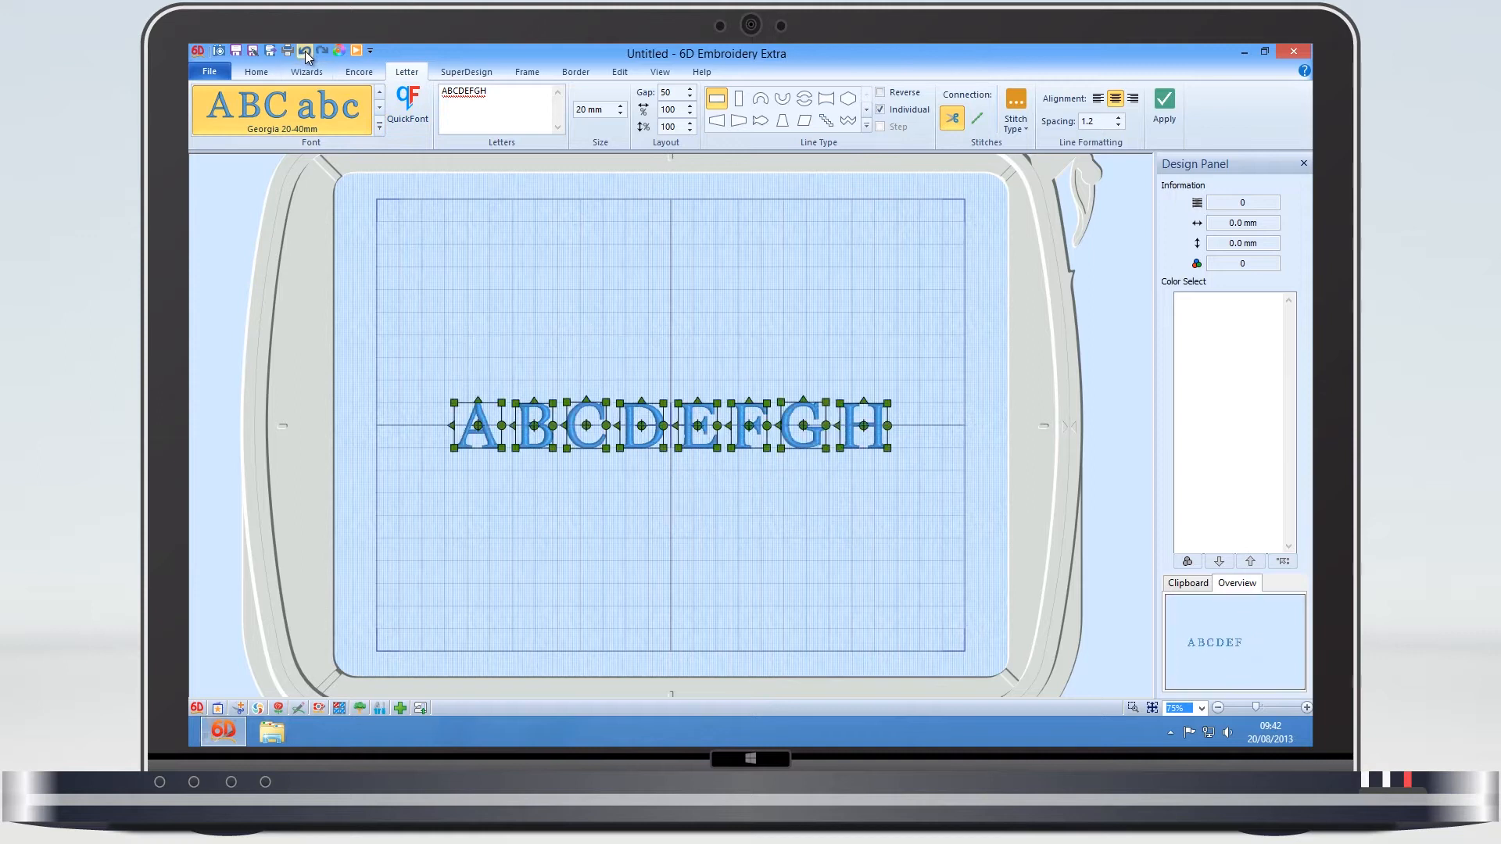
pyautogui.click(631, 380)
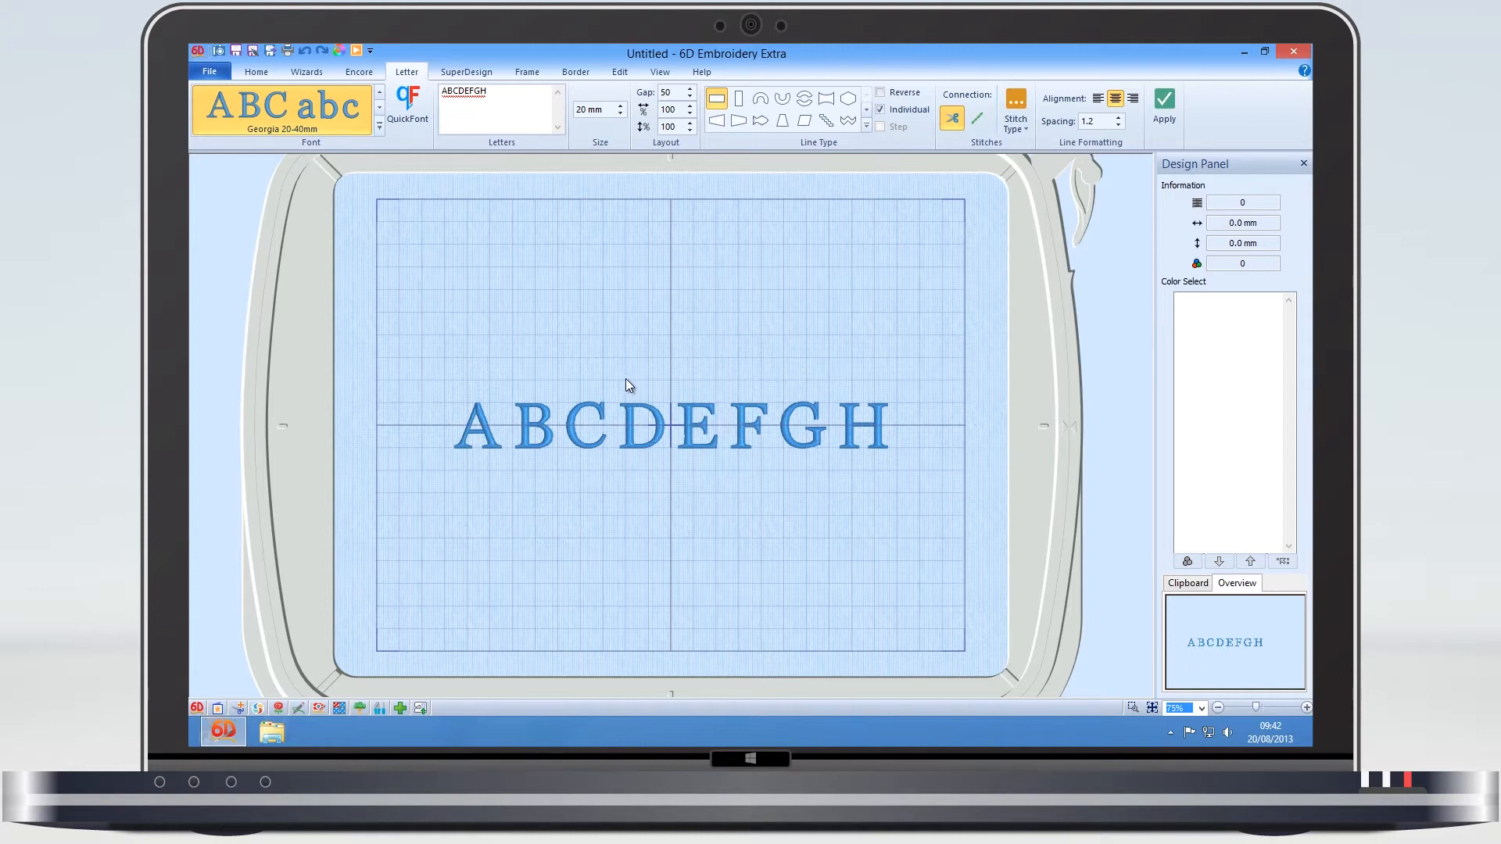
# Step: Select the letters A, B, C and D together, and toggle C out of the selection
pyautogui.keyDown('ctrl'); pyautogui.click(480, 423); pyautogui.keyUp('ctrl')
pyautogui.keyDown('ctrl'); pyautogui.click(535, 419); pyautogui.keyUp('ctrl')
pyautogui.keyDown('ctrl'); pyautogui.click(584, 418); pyautogui.keyUp('ctrl')
pyautogui.keyDown('ctrl'); pyautogui.click(637, 416); pyautogui.keyUp('ctrl')
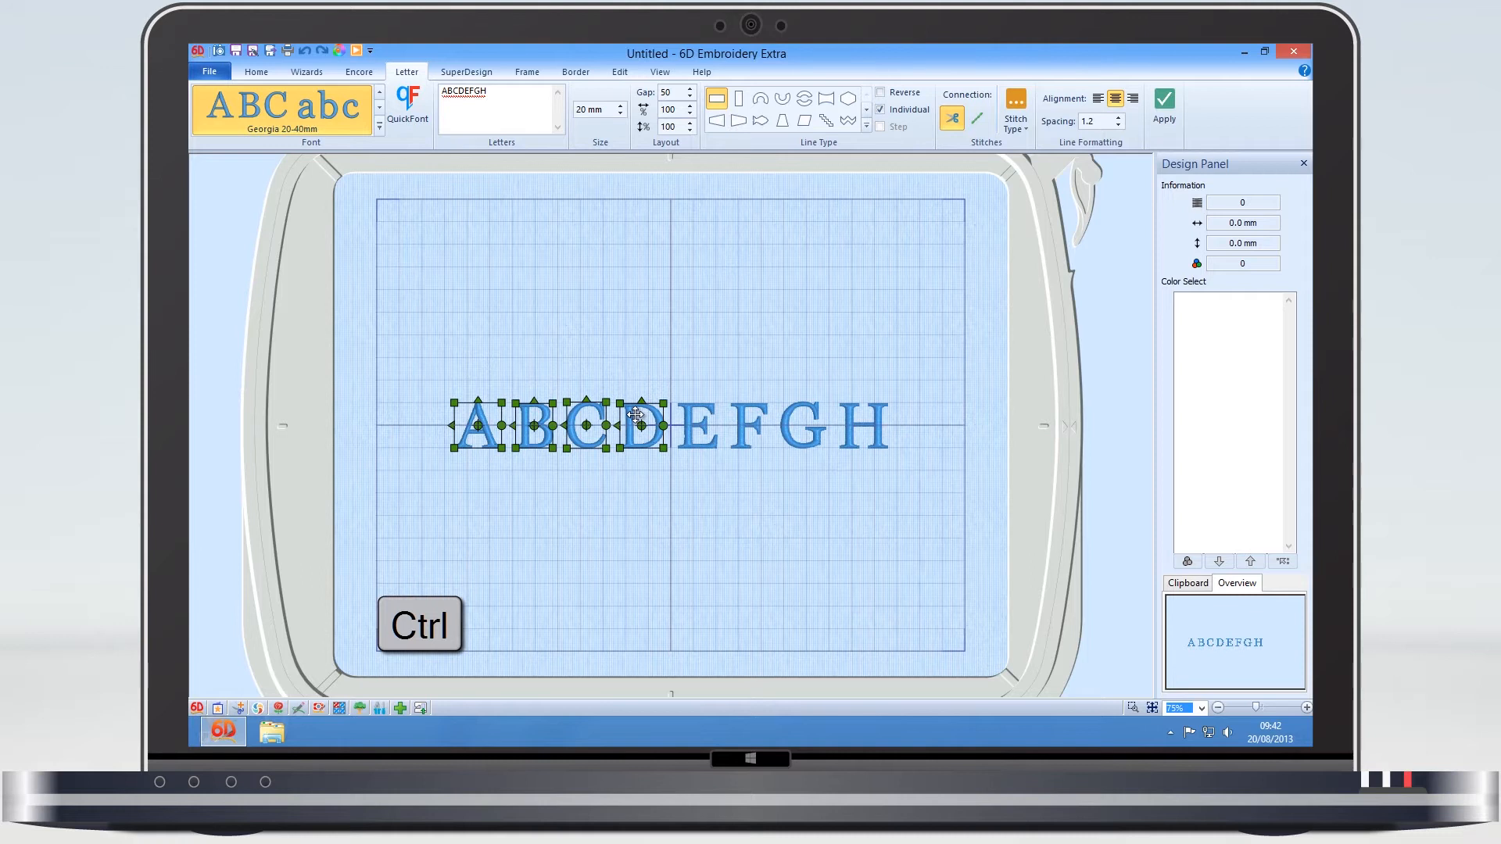
pyautogui.keyDown('ctrl'); pyautogui.click(581, 421); pyautogui.keyUp('ctrl')
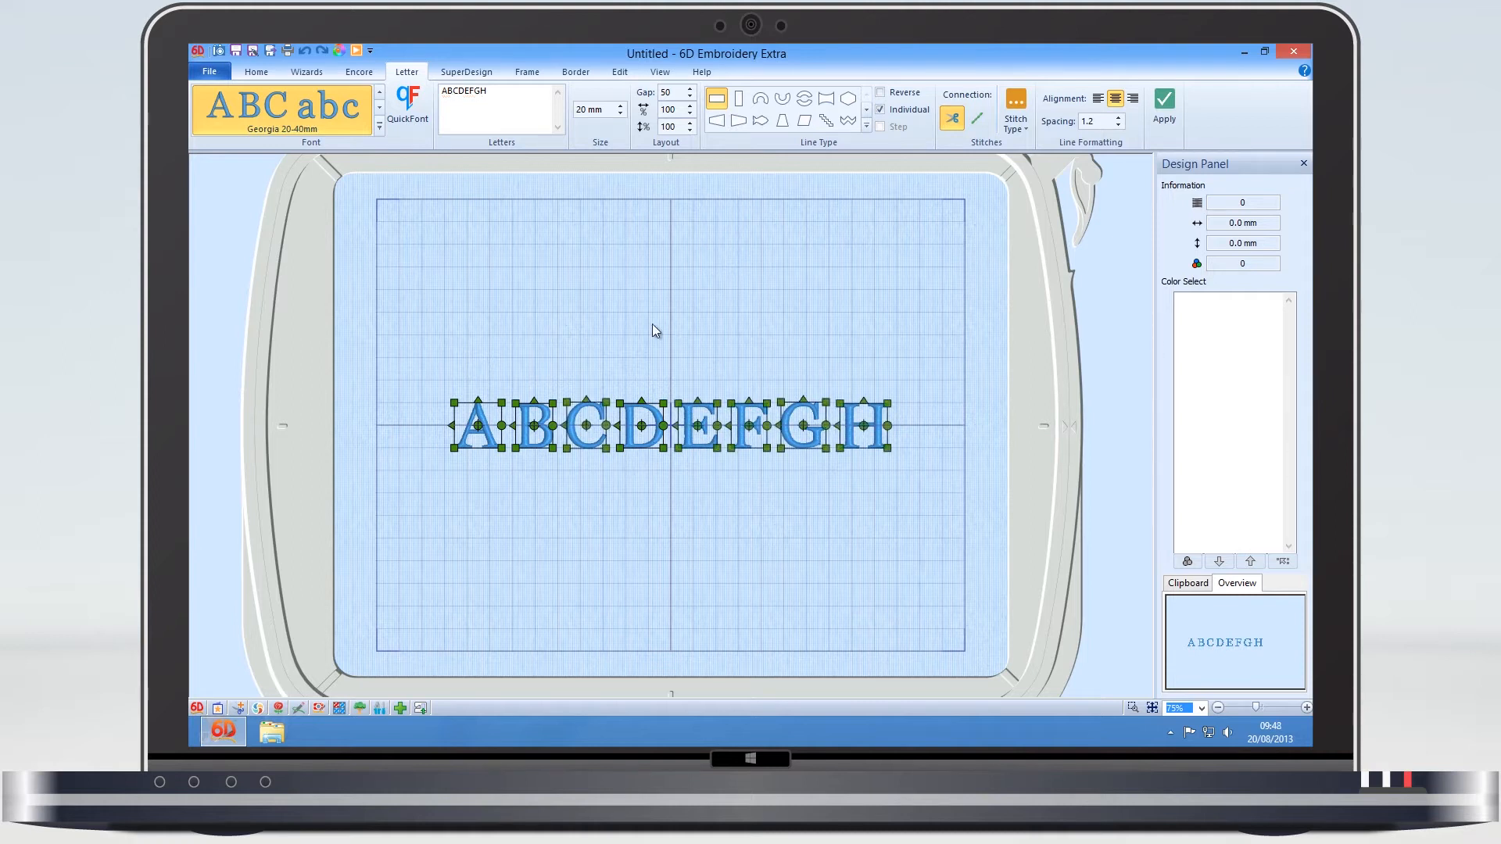
# Step: Replace the ABCDEFGH lettering in the hoop with the separate letters ABC at a size of 40 mm
pyautogui.click(266, 73)
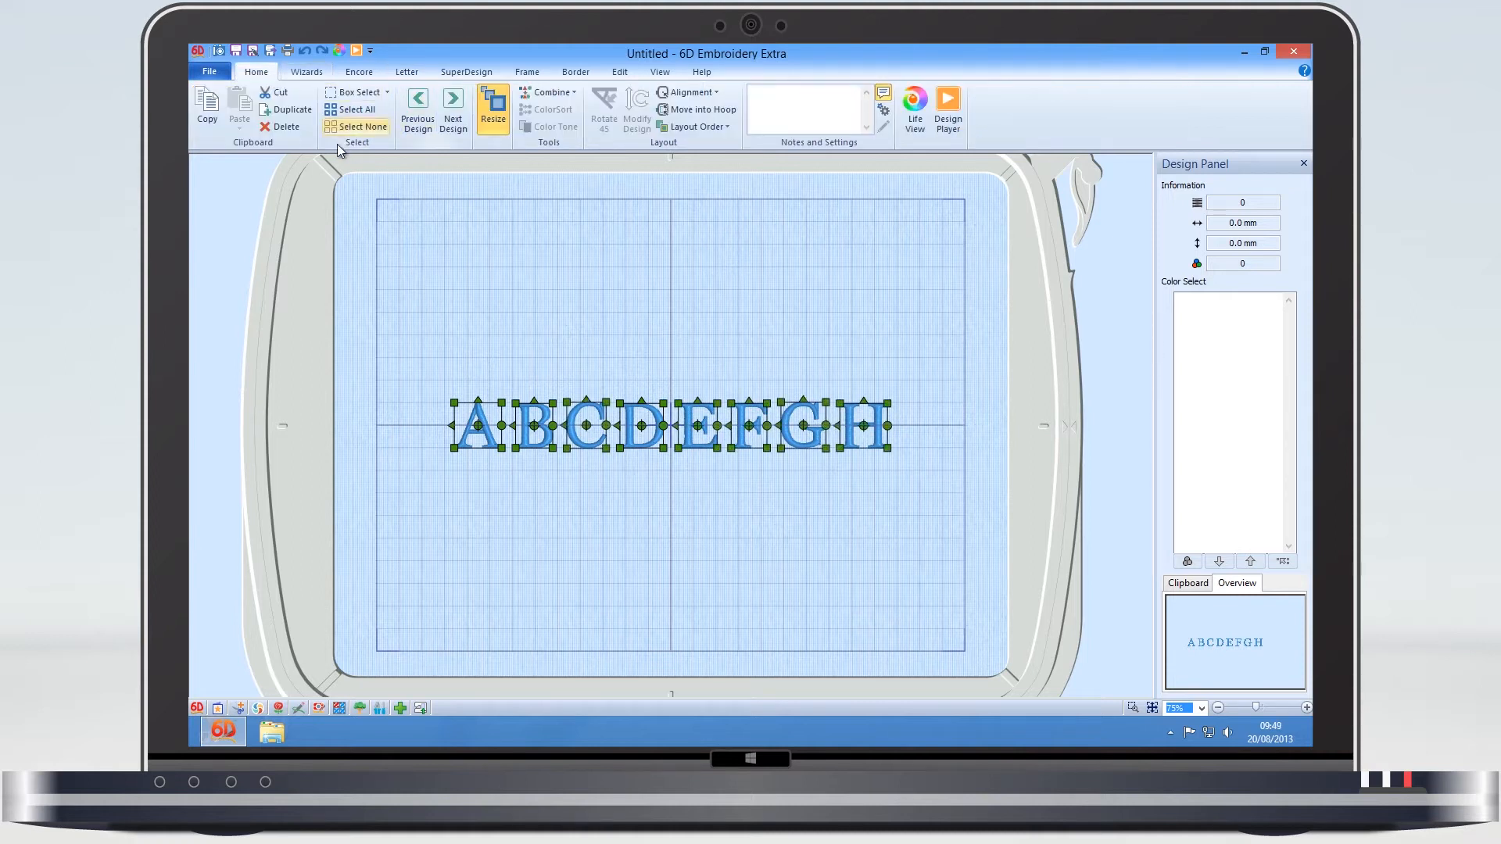
pyautogui.click(275, 129)
pyautogui.click(406, 71)
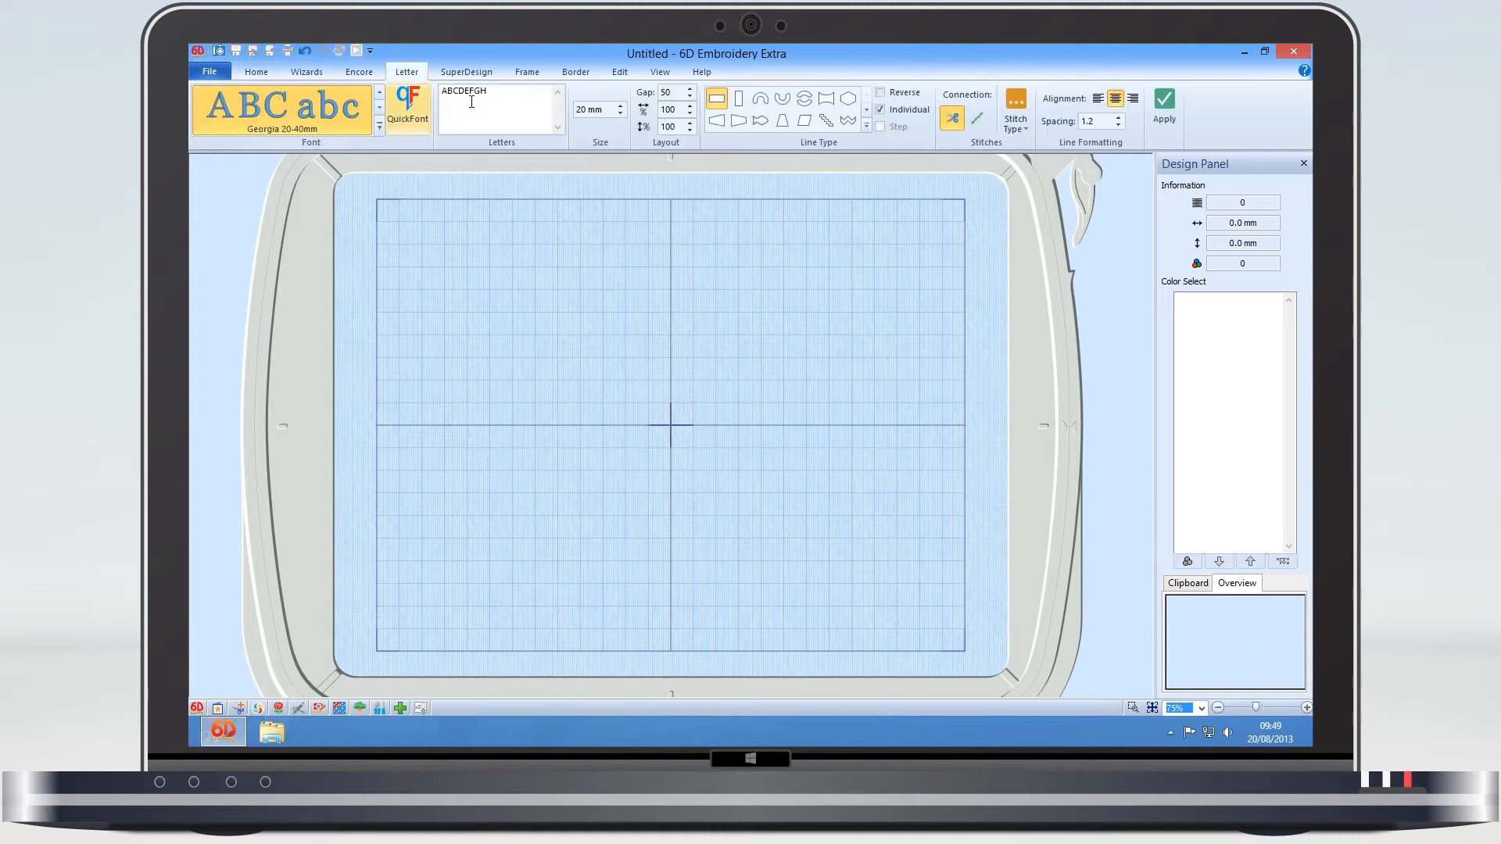
pyautogui.write('ABC')
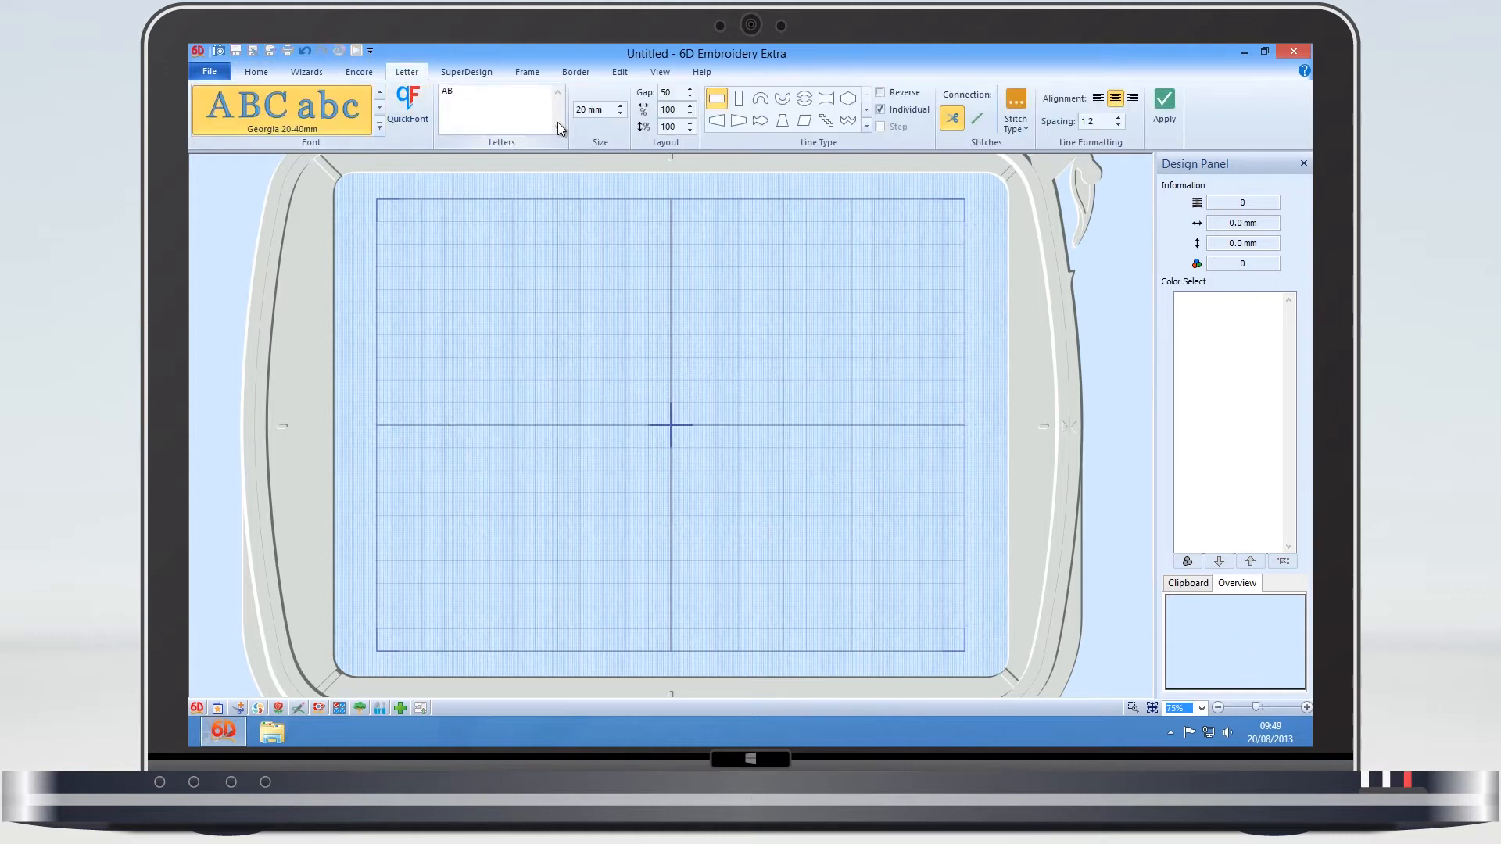
pyautogui.click(583, 113)
pyautogui.click(583, 109)
pyautogui.press('BackSpace')
pyautogui.write('4')
pyautogui.click(1161, 112)
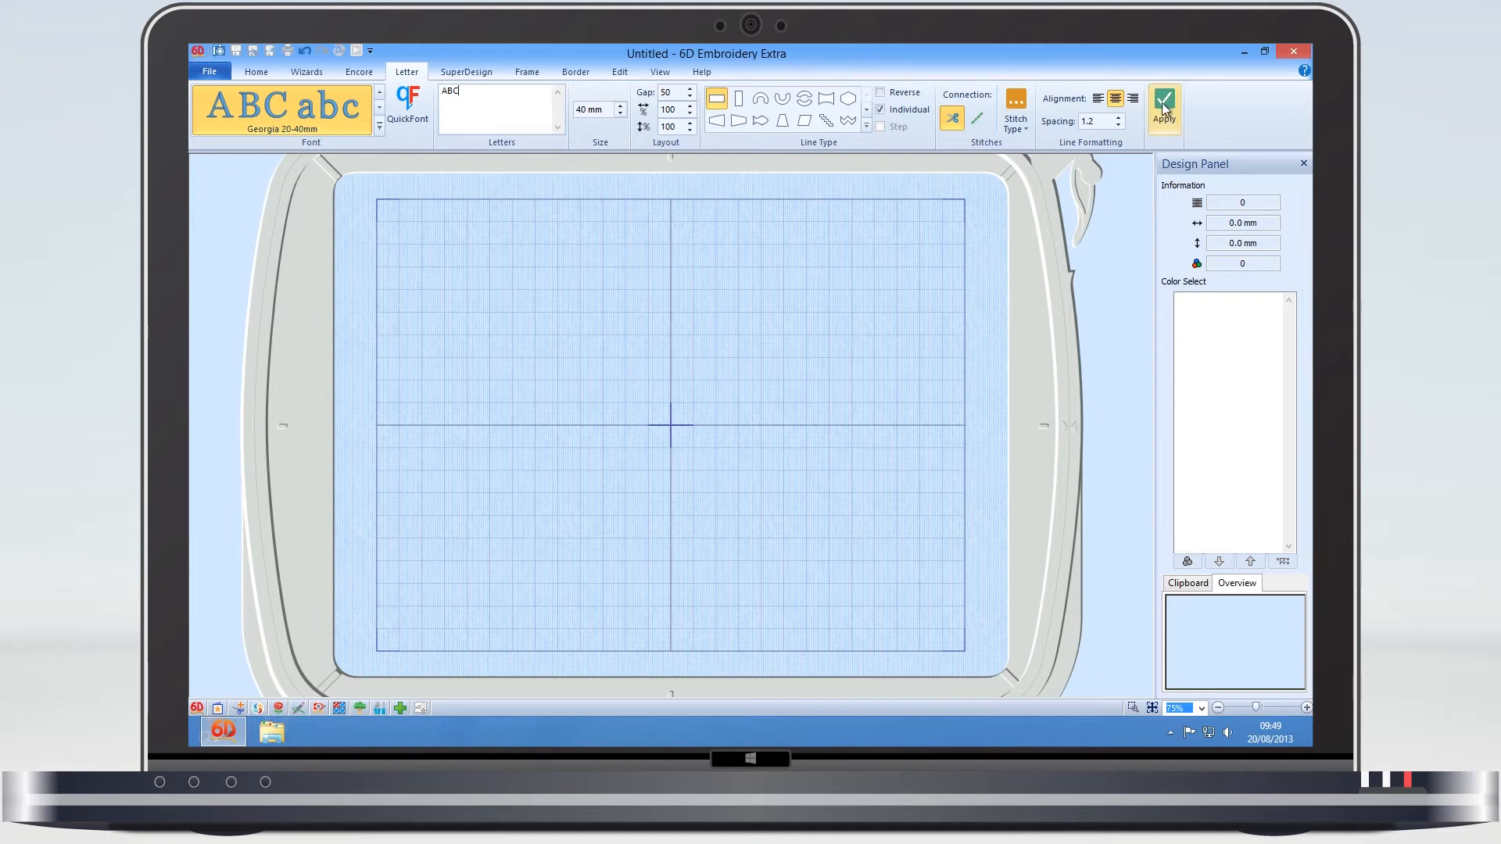
pyautogui.click(630, 333)
# Step: Arrange the letters A, B and C one by one into an overlapping monogram descending diagonally
pyautogui.moveTo(594, 457); pyautogui.dragTo(613, 391)
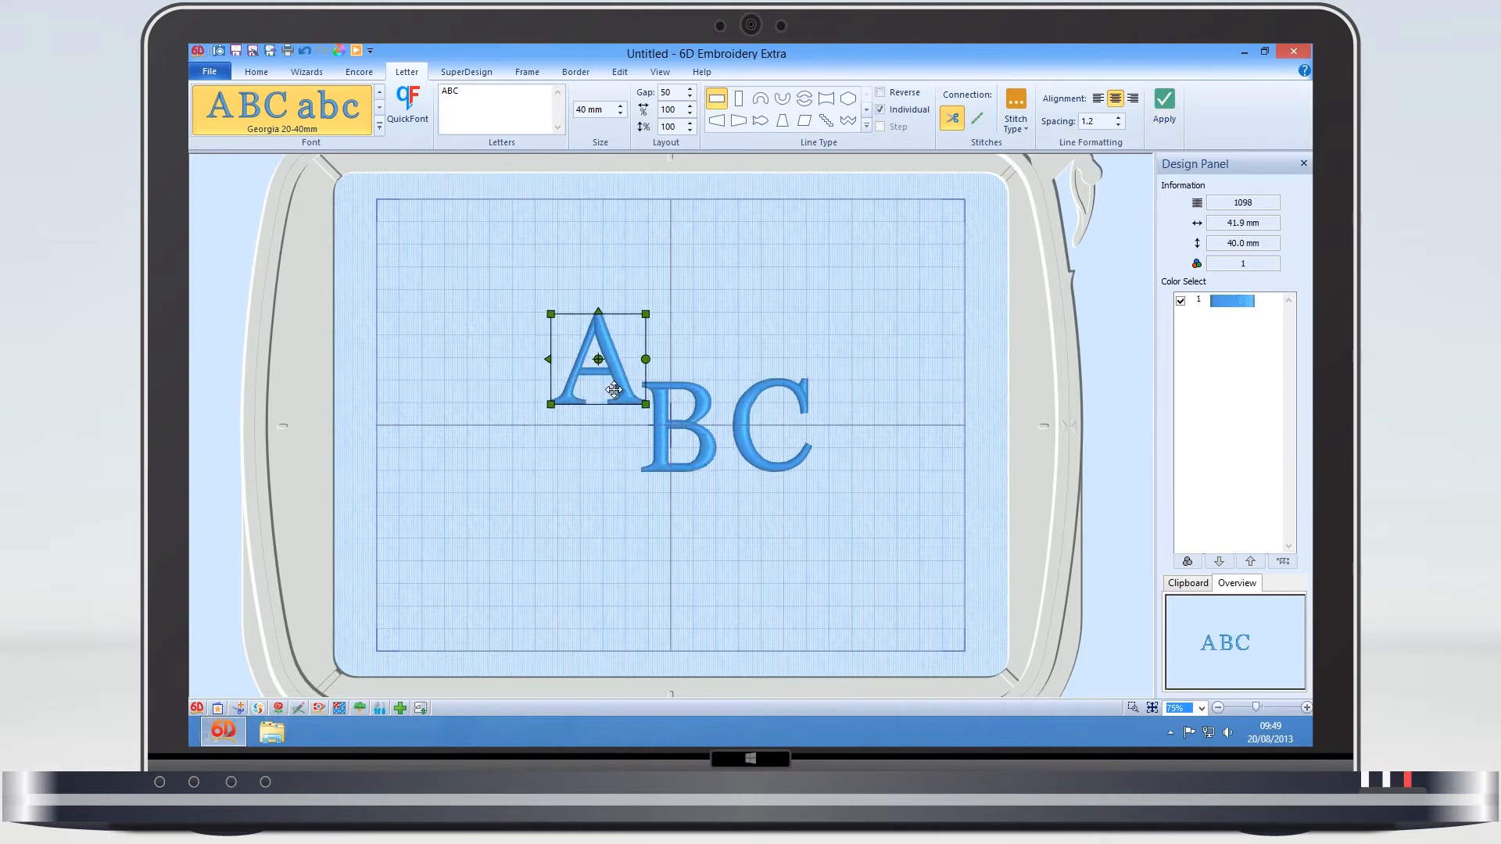
pyautogui.click(694, 447)
pyautogui.moveTo(694, 447); pyautogui.dragTo(638, 419)
pyautogui.click(789, 462)
pyautogui.moveTo(789, 462); pyautogui.dragTo(679, 462)
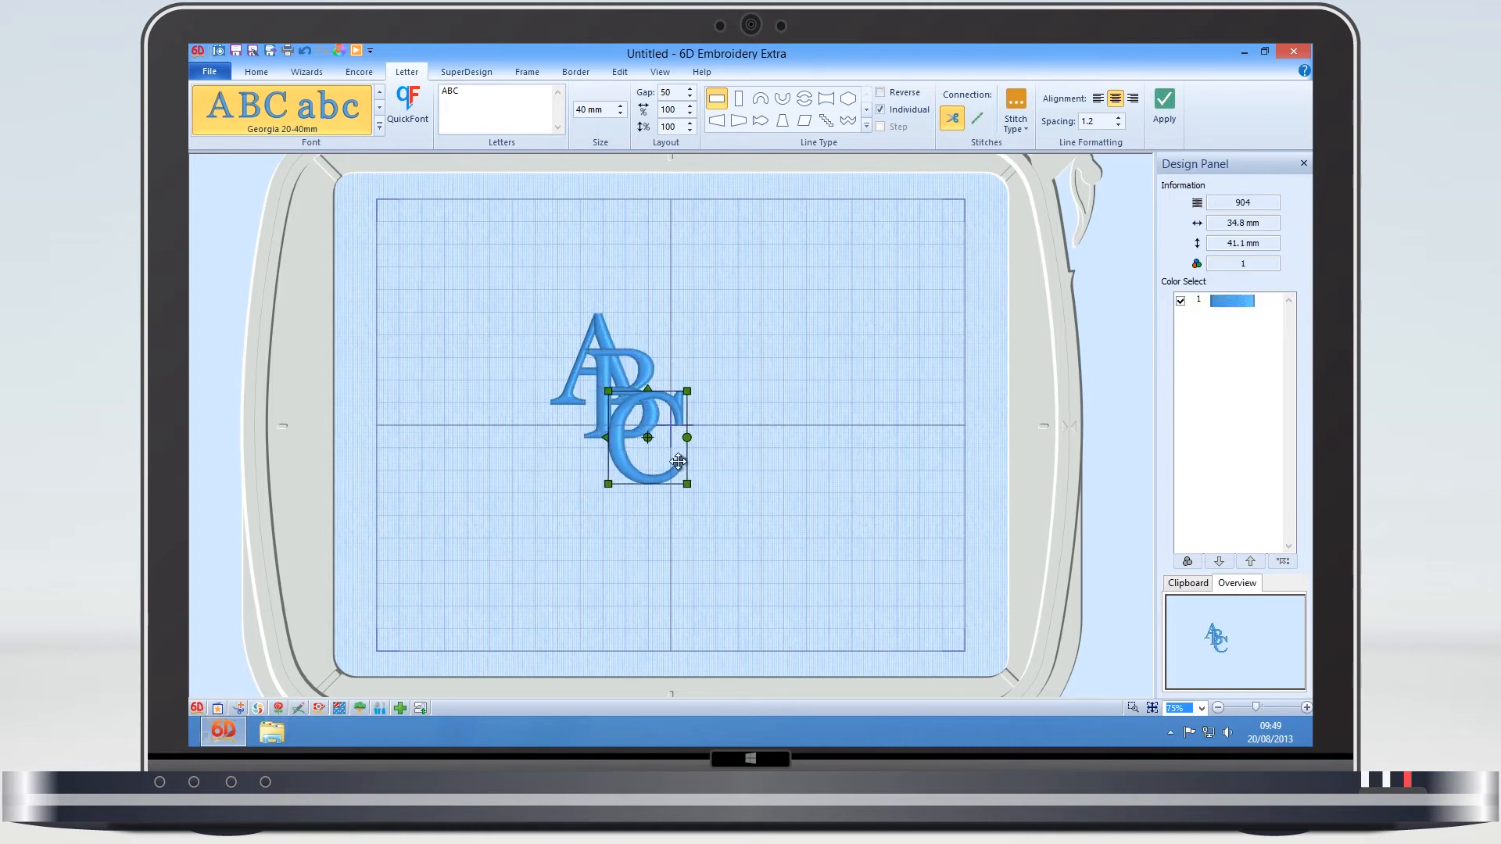
# Step: Move all three monogram letters together to the centre of the hoop and deselect them
pyautogui.hotkey('ctrl', 'a')
pyautogui.moveTo(636, 382); pyautogui.dragTo(678, 408)
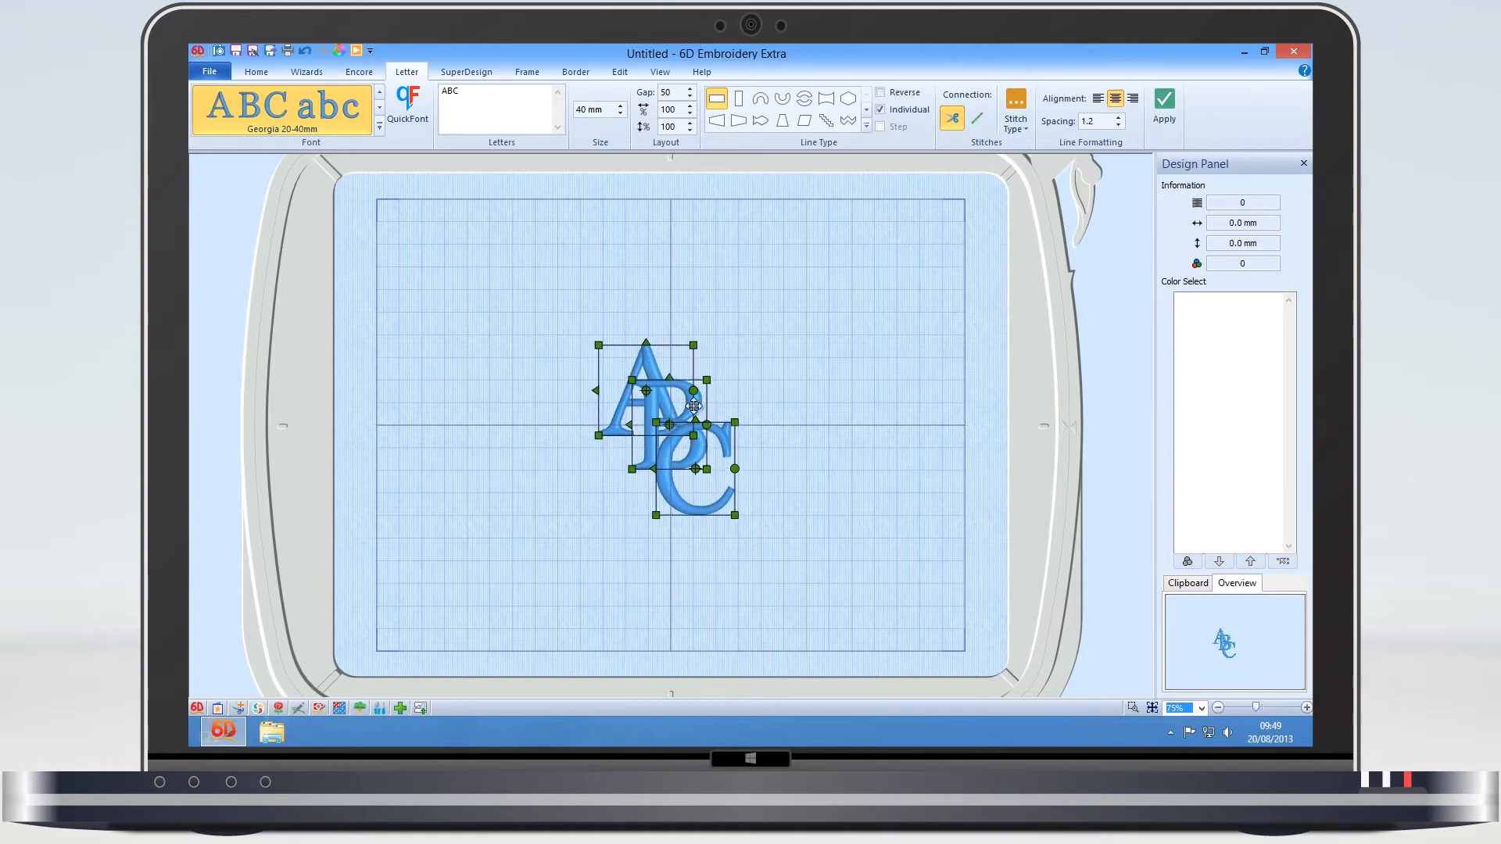
pyautogui.click(764, 387)
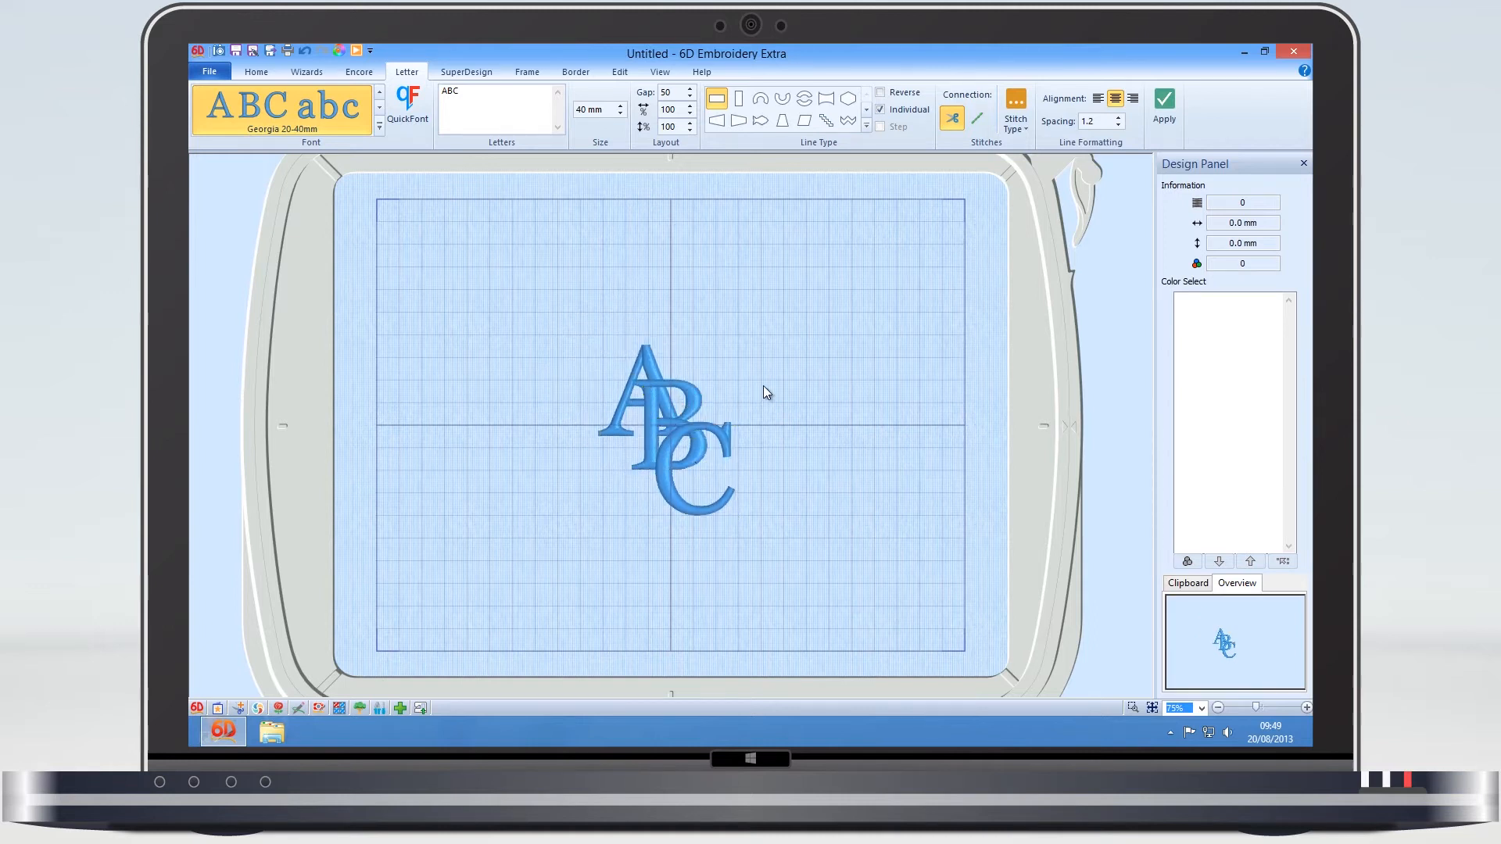
# Step: Select the letter A, cycle the selection forward through B and C, and step back to A
pyautogui.click(645, 359)
pyautogui.press('Tab')
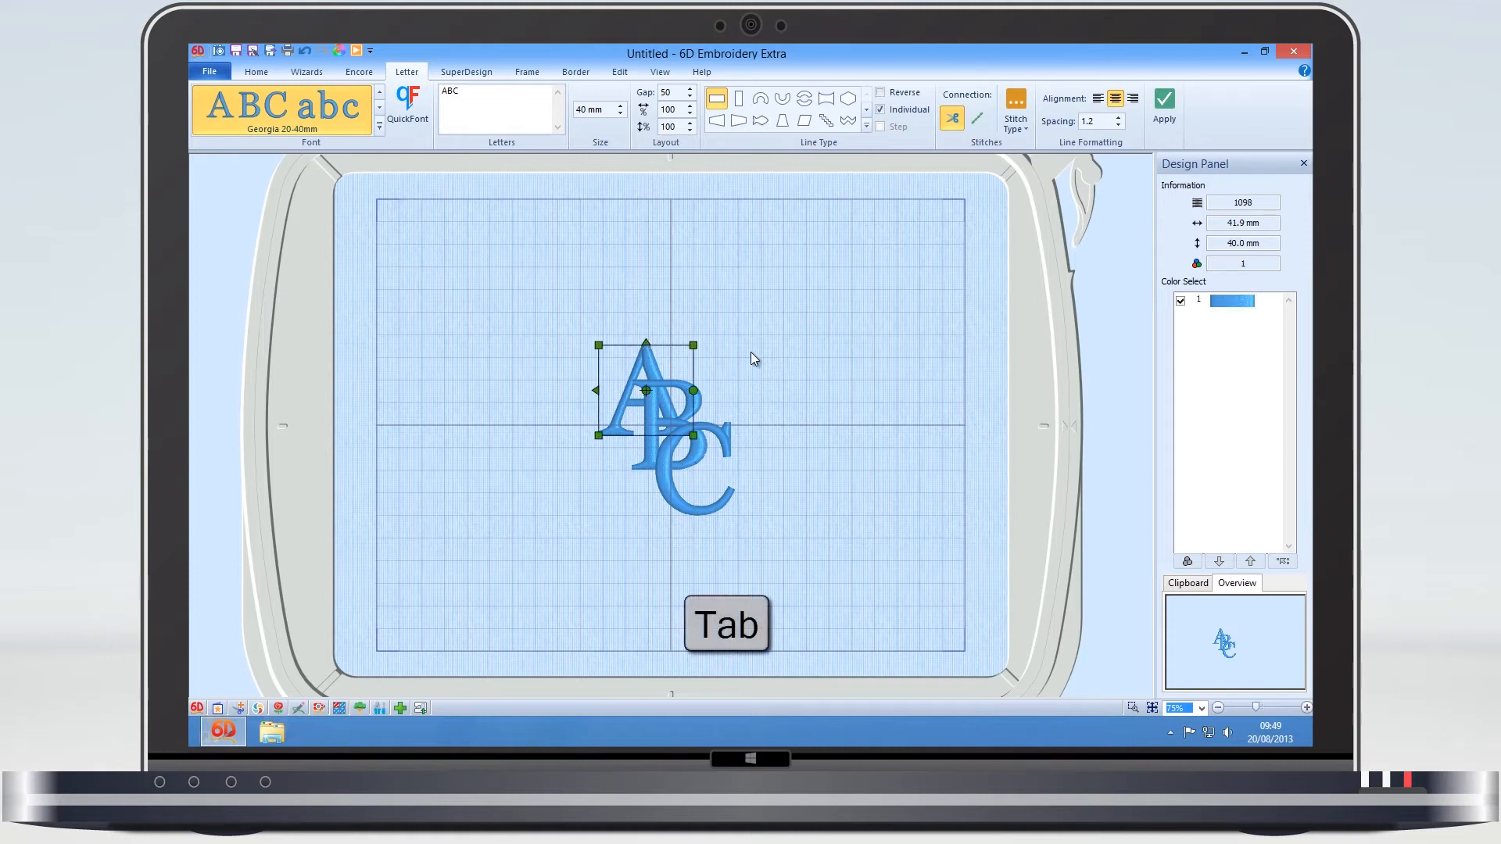
pyautogui.press('Tab')
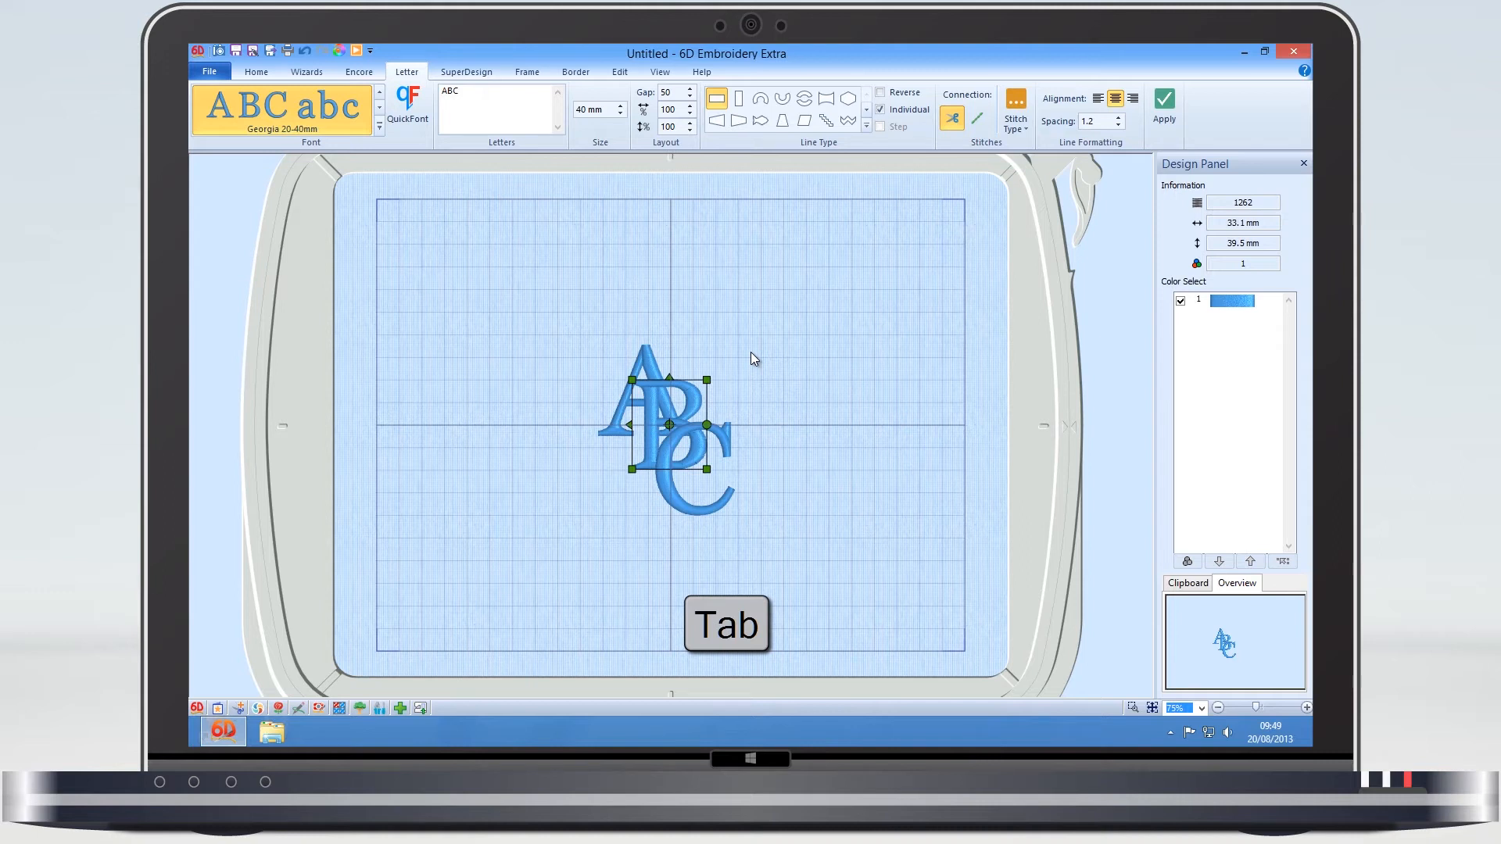
pyautogui.press('Tab')
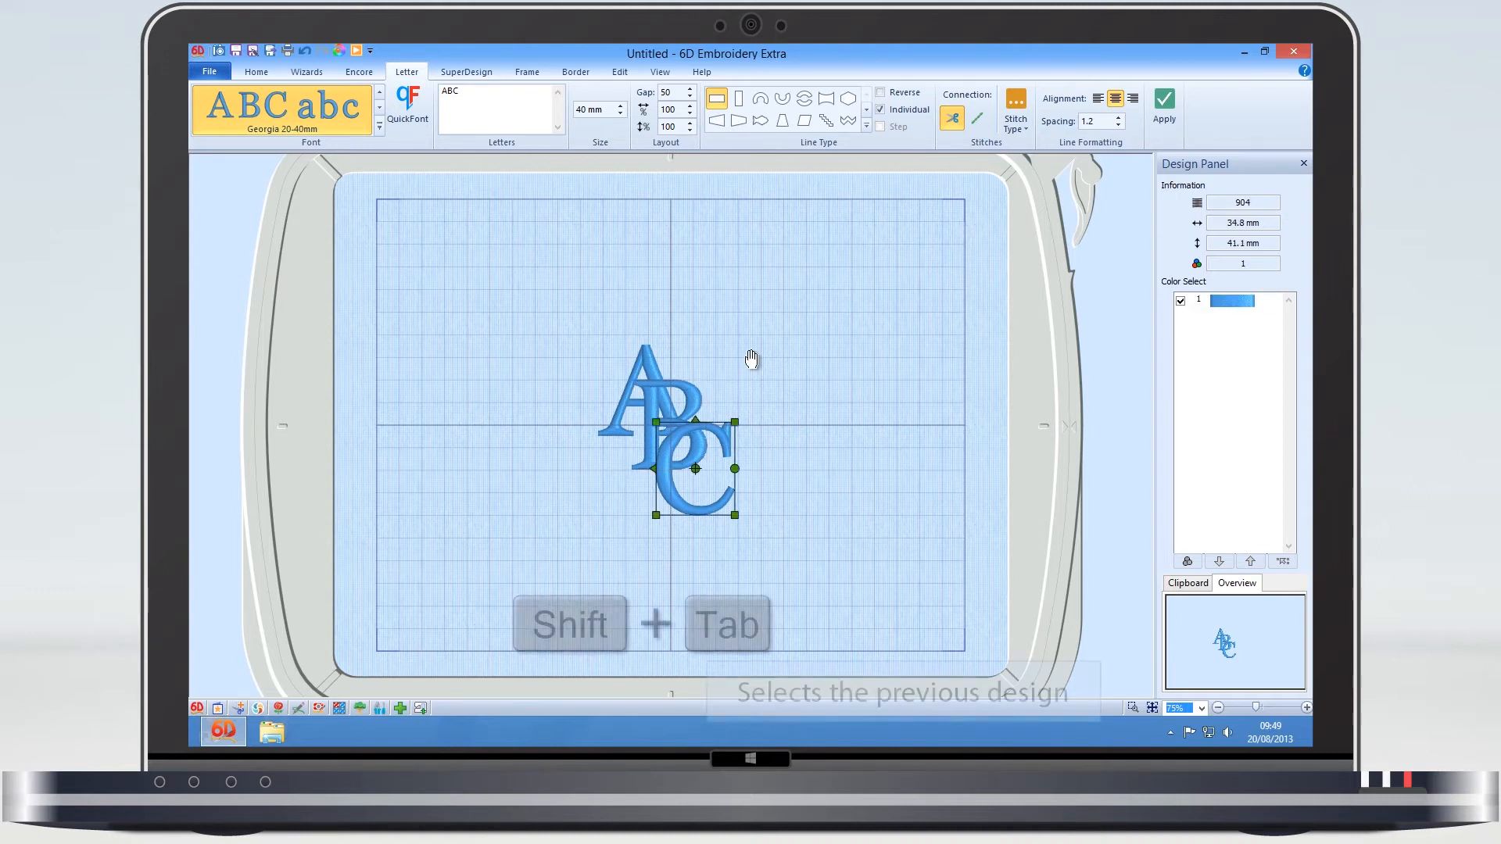
pyautogui.hotkey('shift', 'Tab')
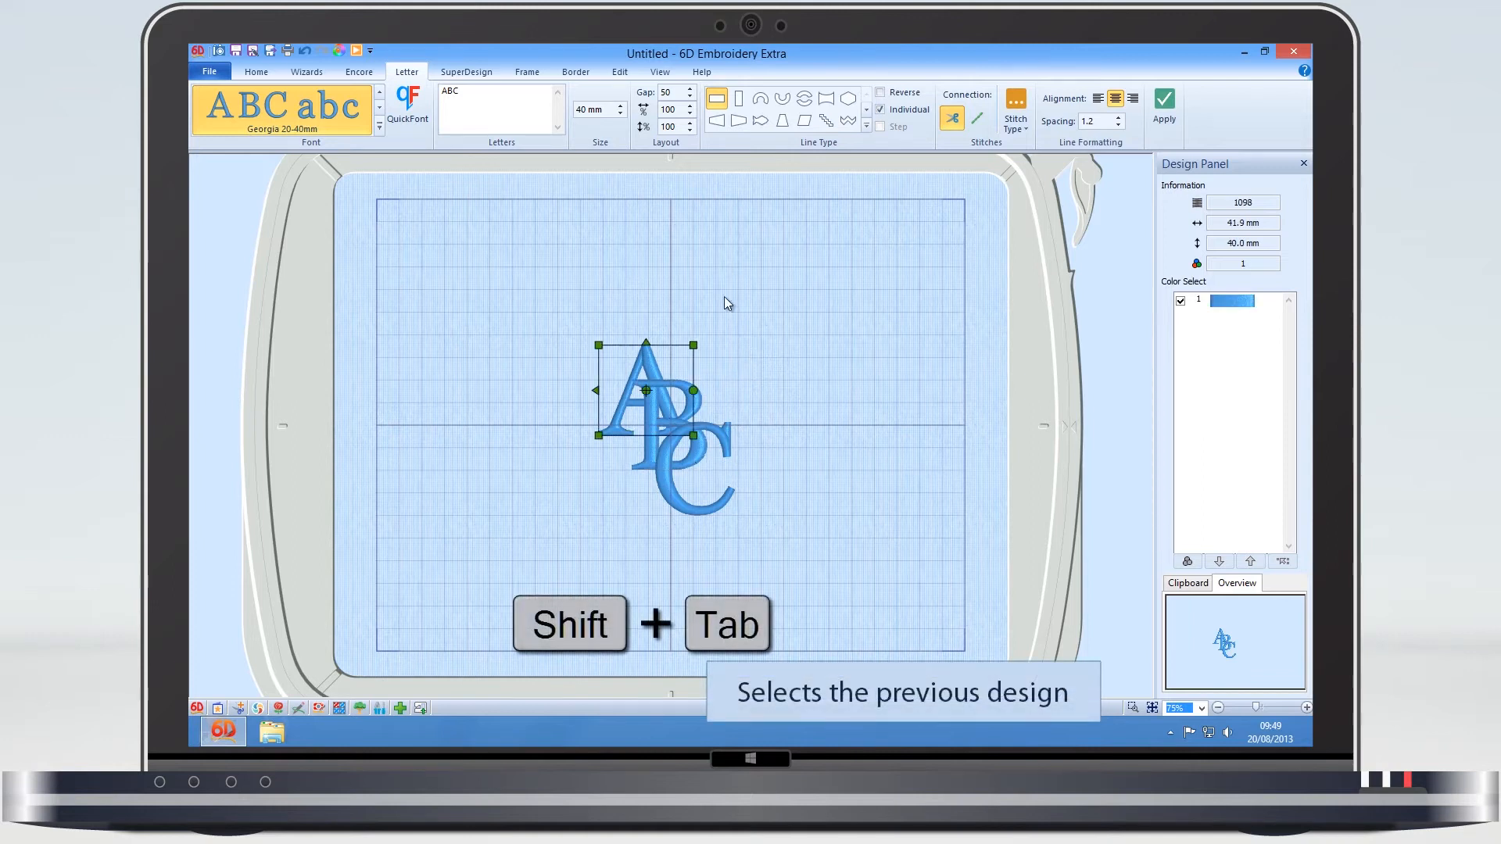
# Step: Step the selection through the overlapping monogram letters with the Next Design command
pyautogui.click(256, 71)
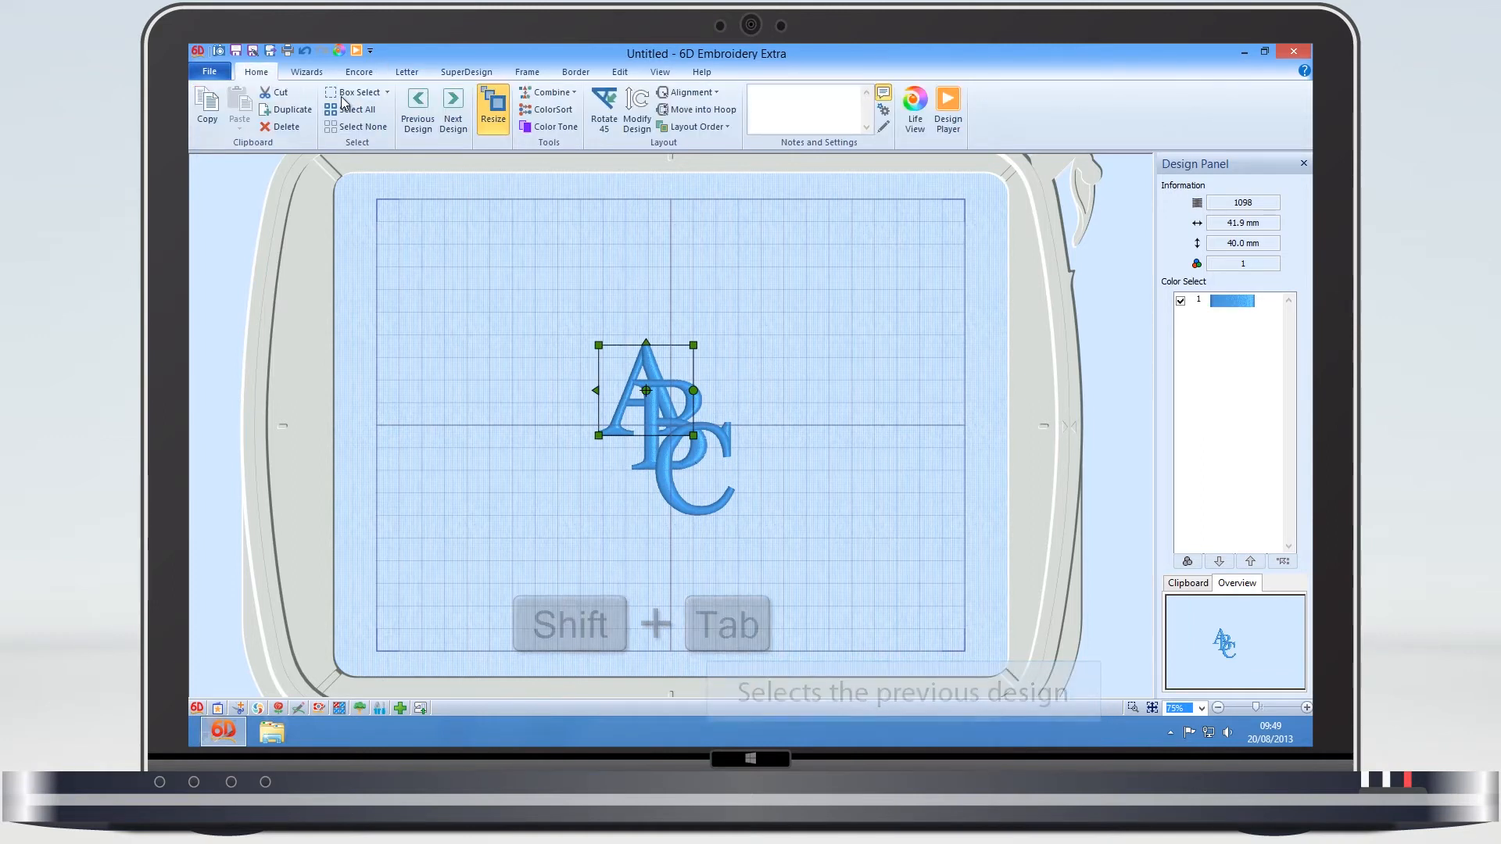
pyautogui.click(442, 114)
pyautogui.click(442, 114)
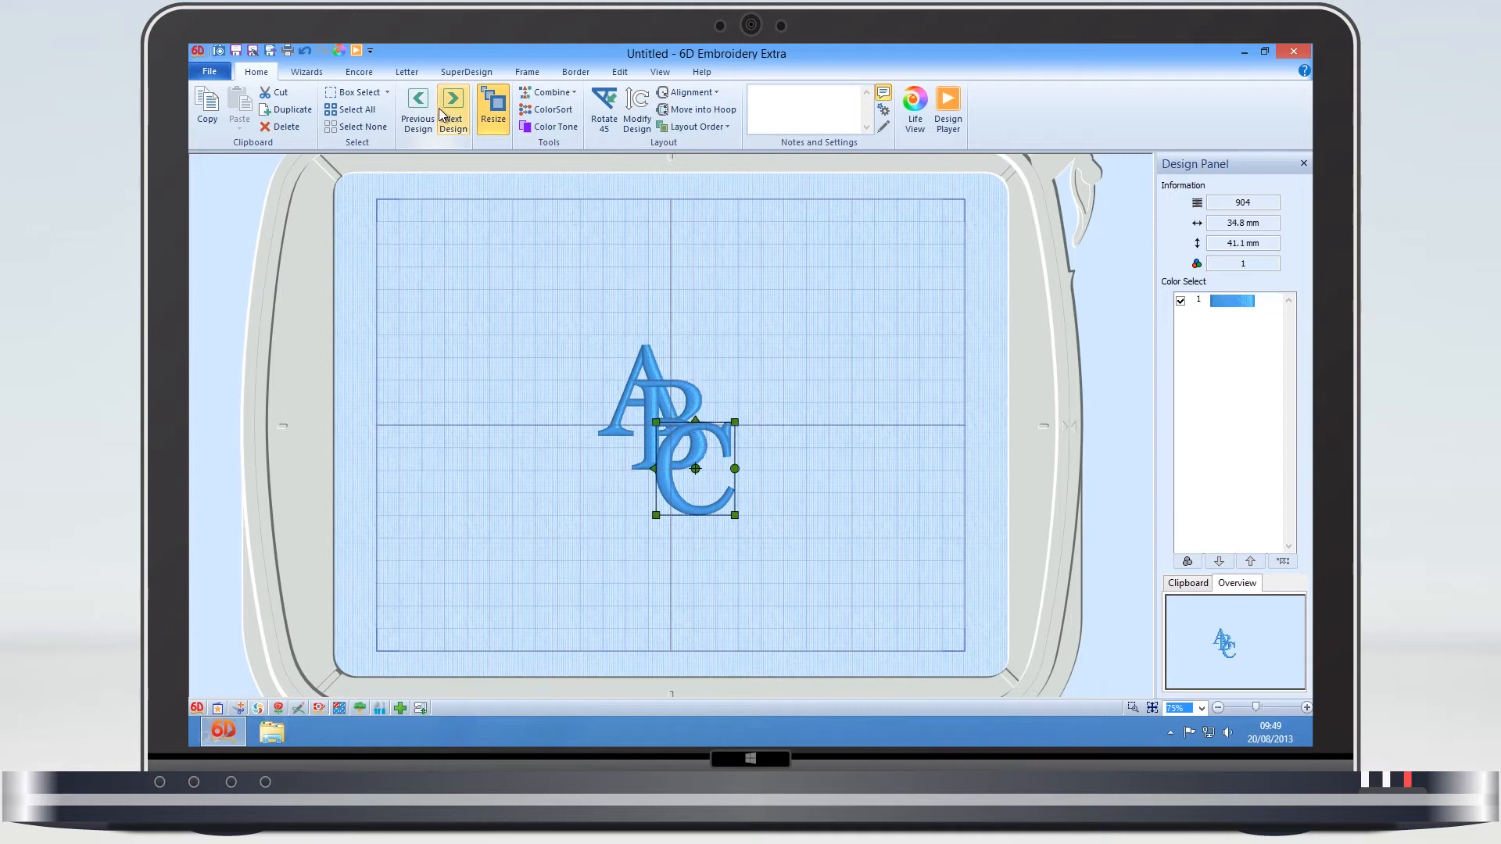
pyautogui.click(437, 112)
pyautogui.click(438, 111)
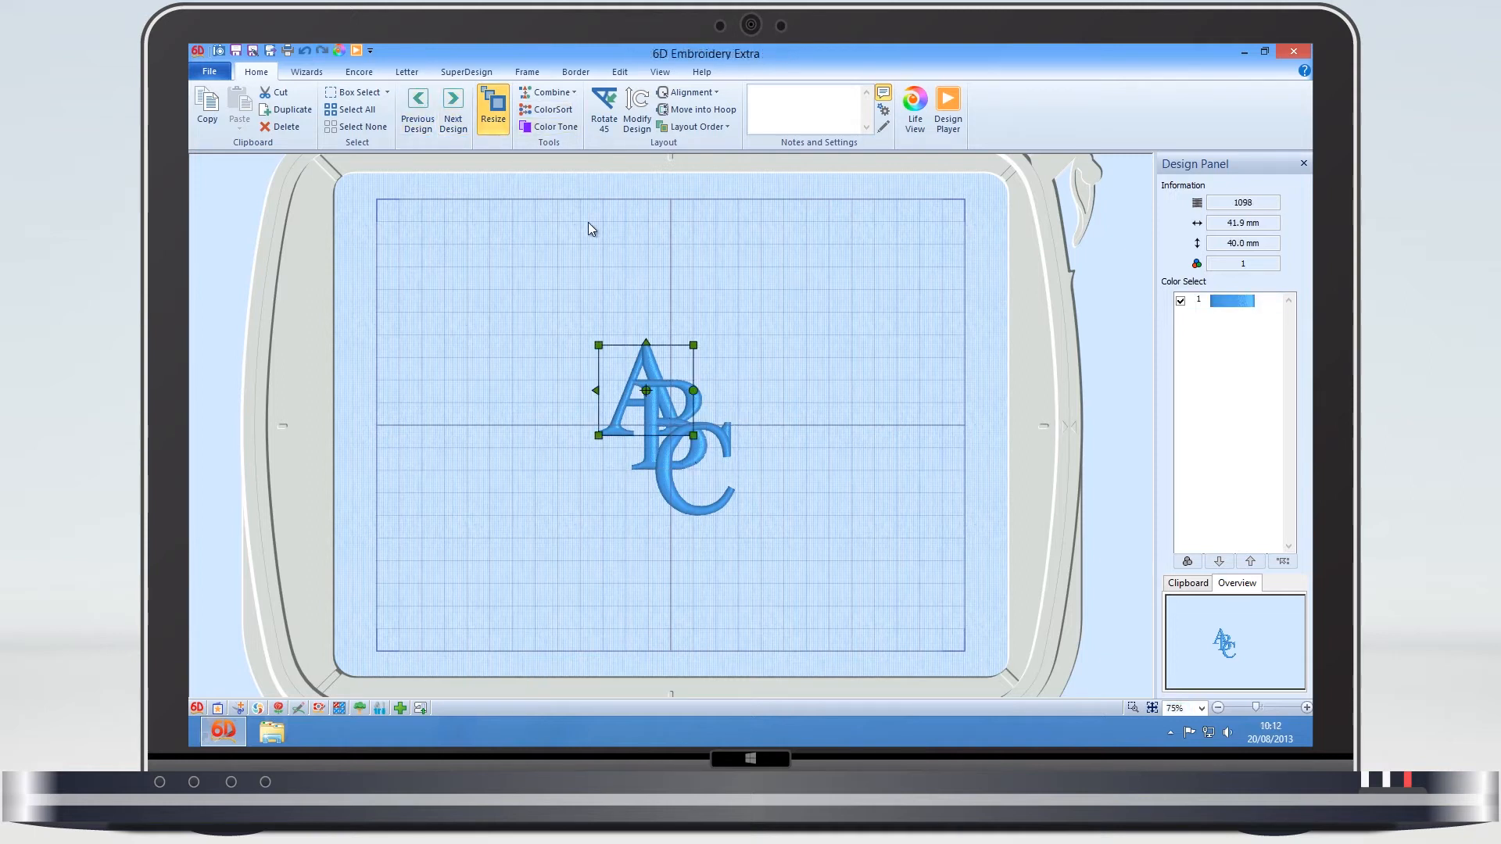
# Step: Replace all the monogram letters with the first 6D Embroidery System logo from the 6D Logos stitch samples
pyautogui.click(333, 113)
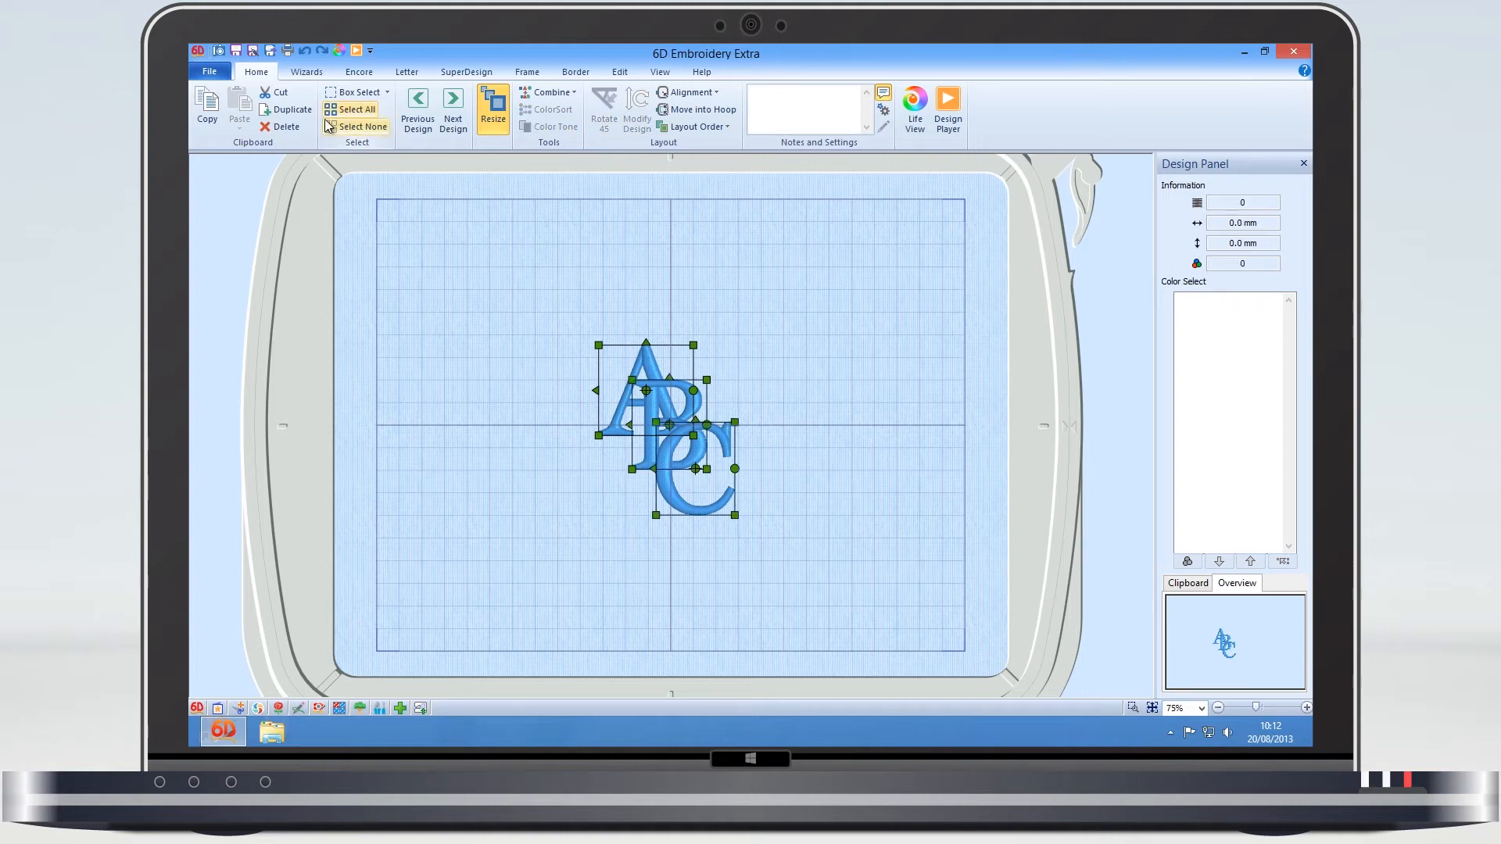
pyautogui.click(283, 126)
pyautogui.click(219, 52)
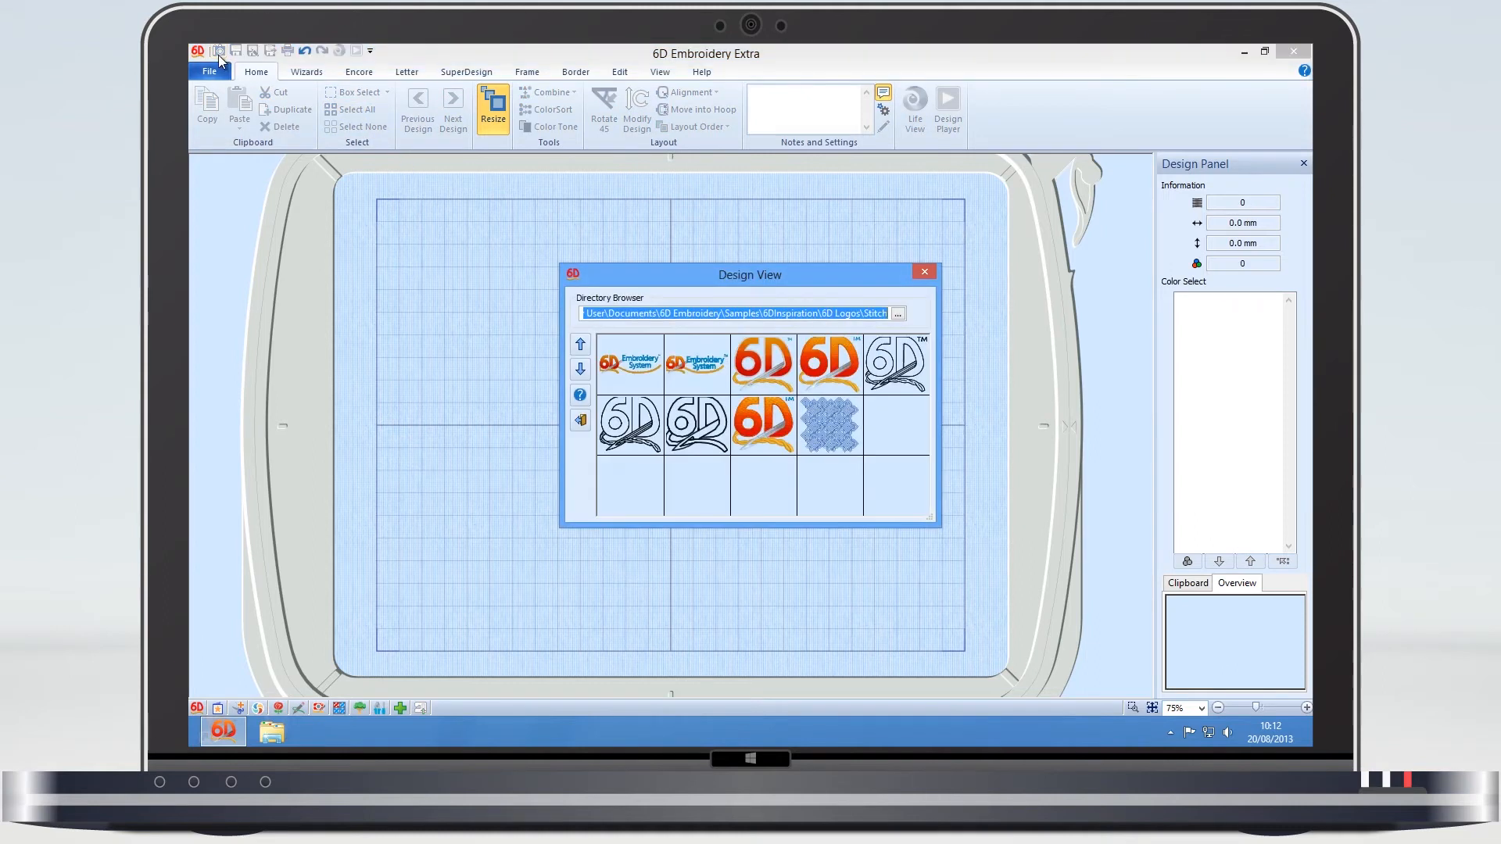
pyautogui.click(627, 361)
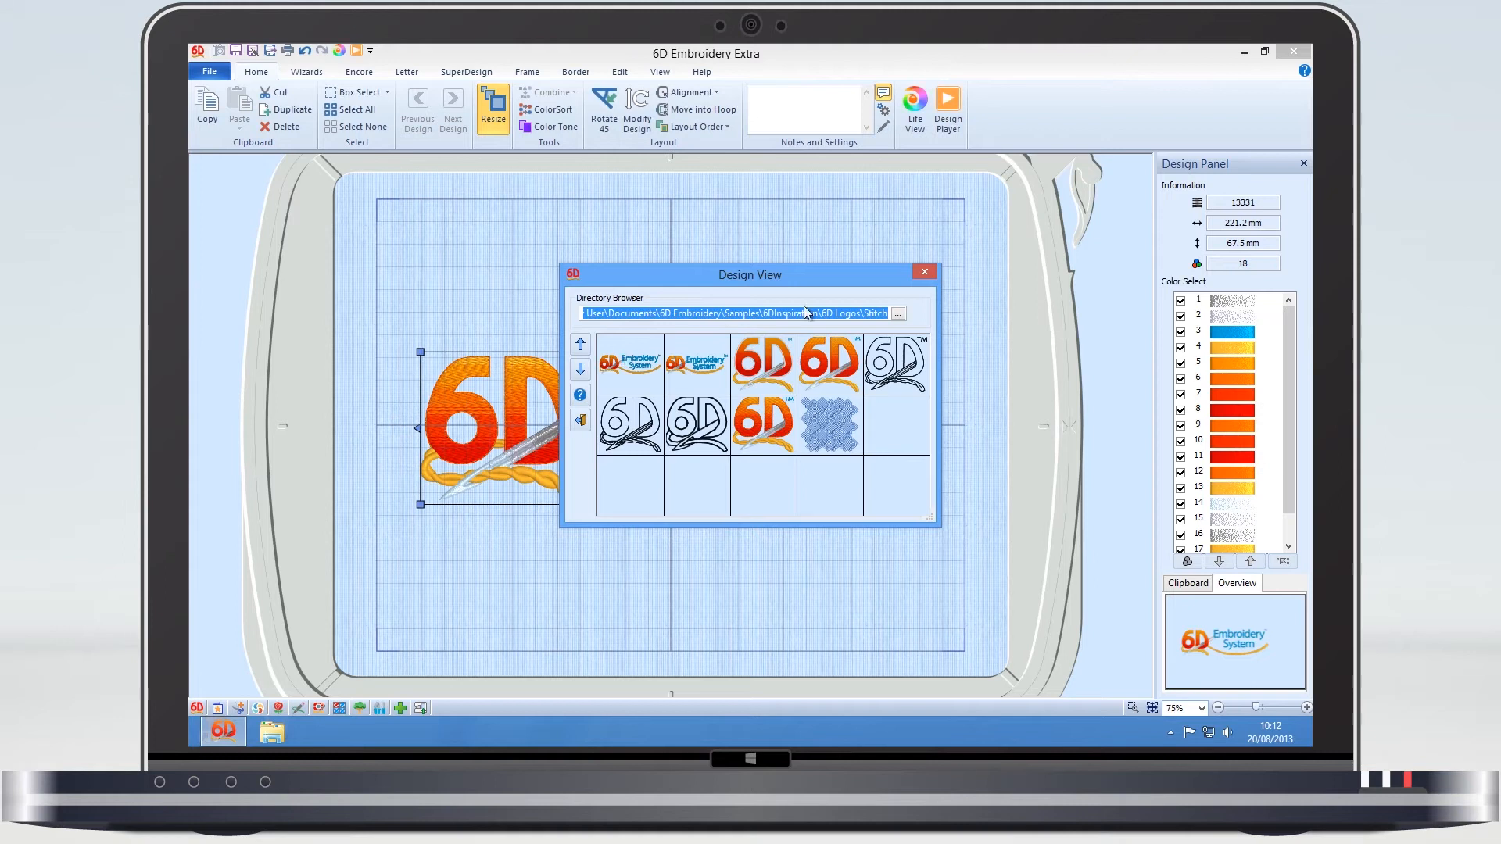
pyautogui.click(925, 272)
# Step: In stitch editing, select the stitches of the letters "tem" in the word System with a Freehand Point Select outline
pyautogui.click(624, 75)
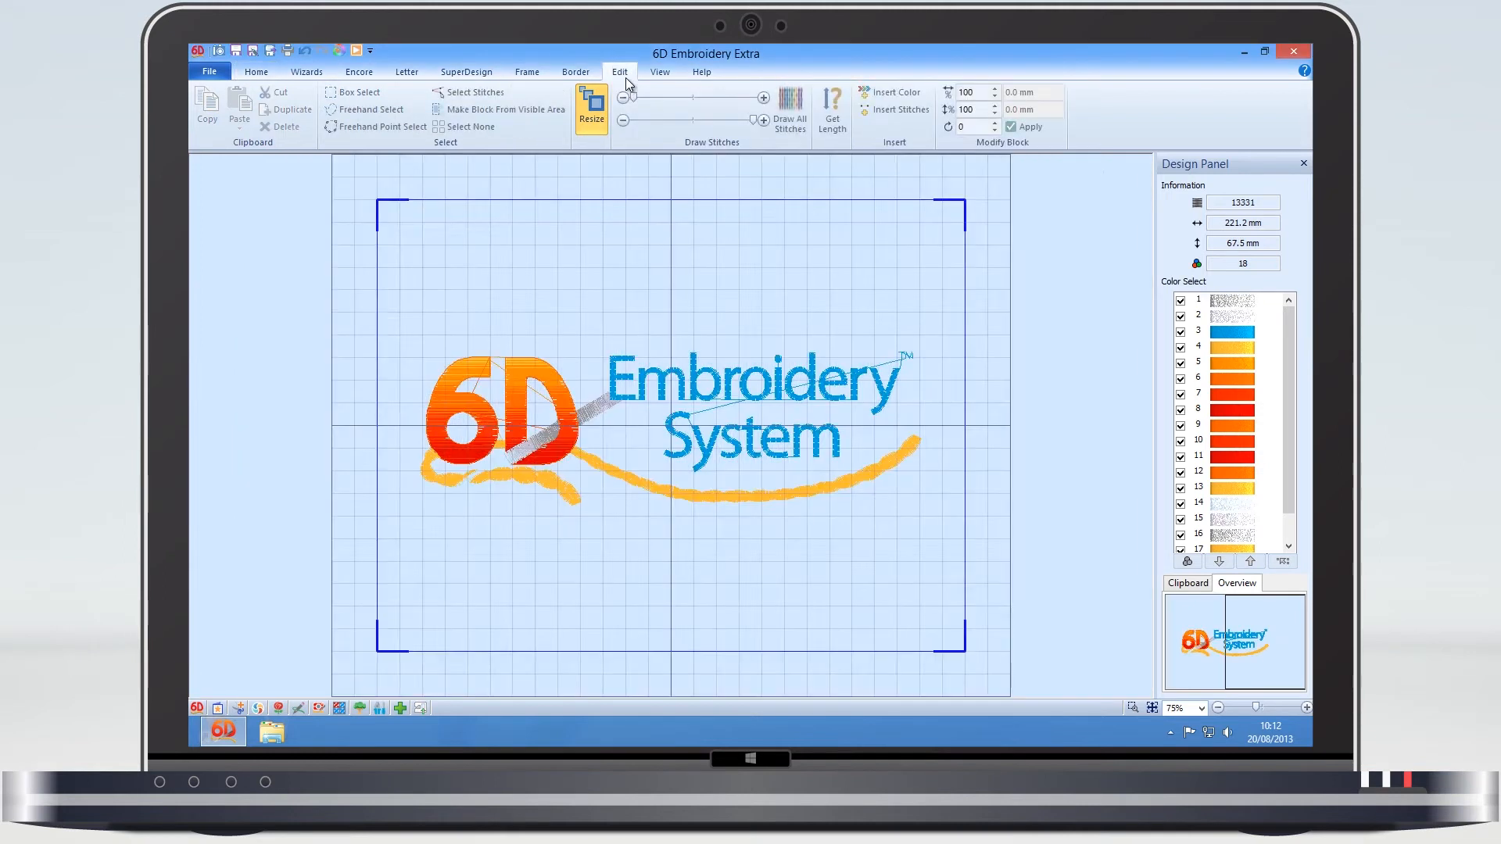
pyautogui.click(1132, 707)
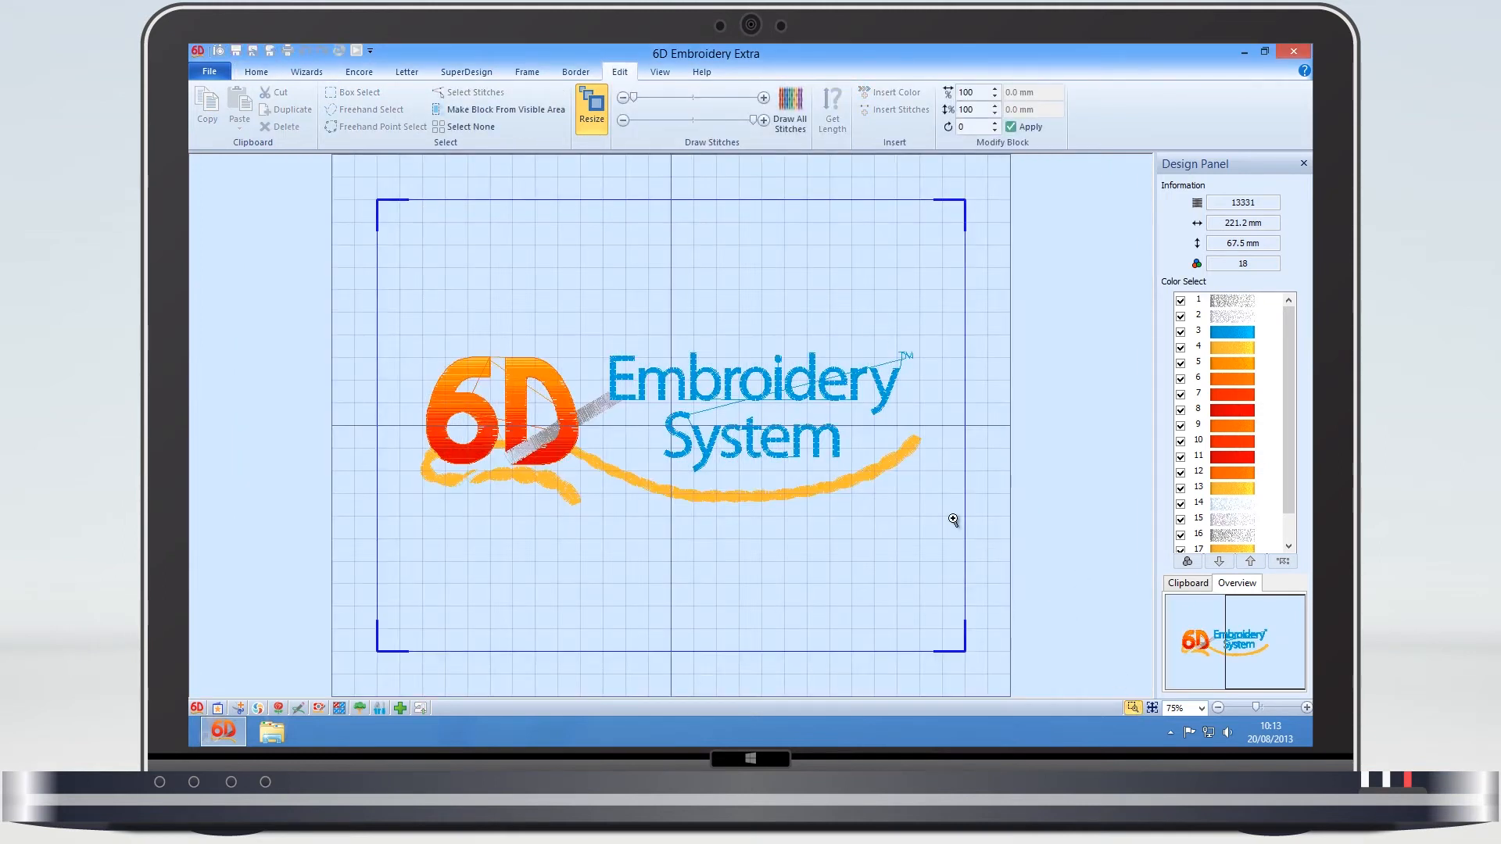
pyautogui.moveTo(736, 398); pyautogui.dragTo(847, 484)
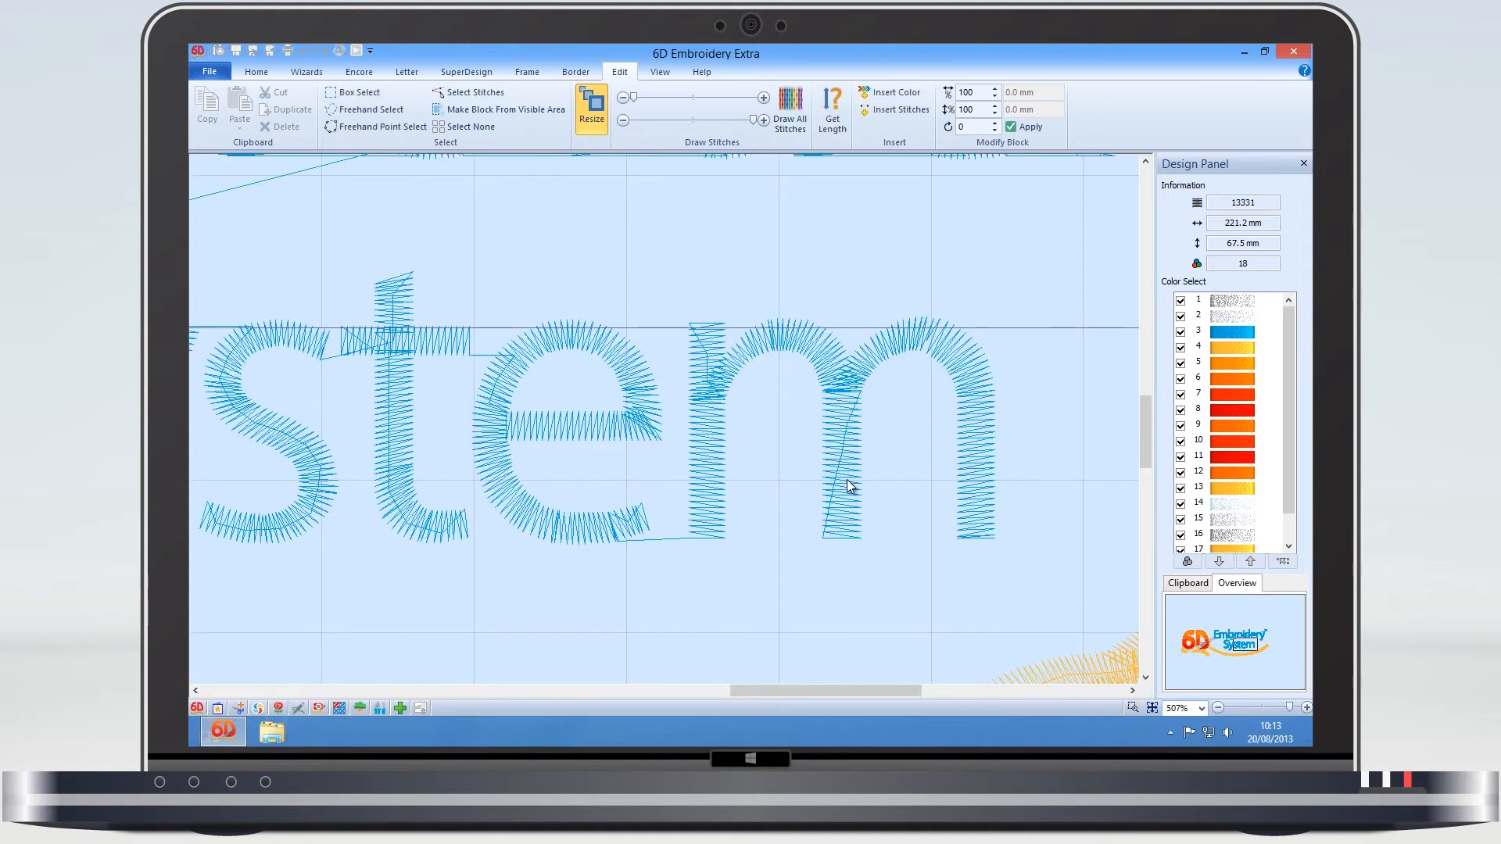
pyautogui.click(407, 128)
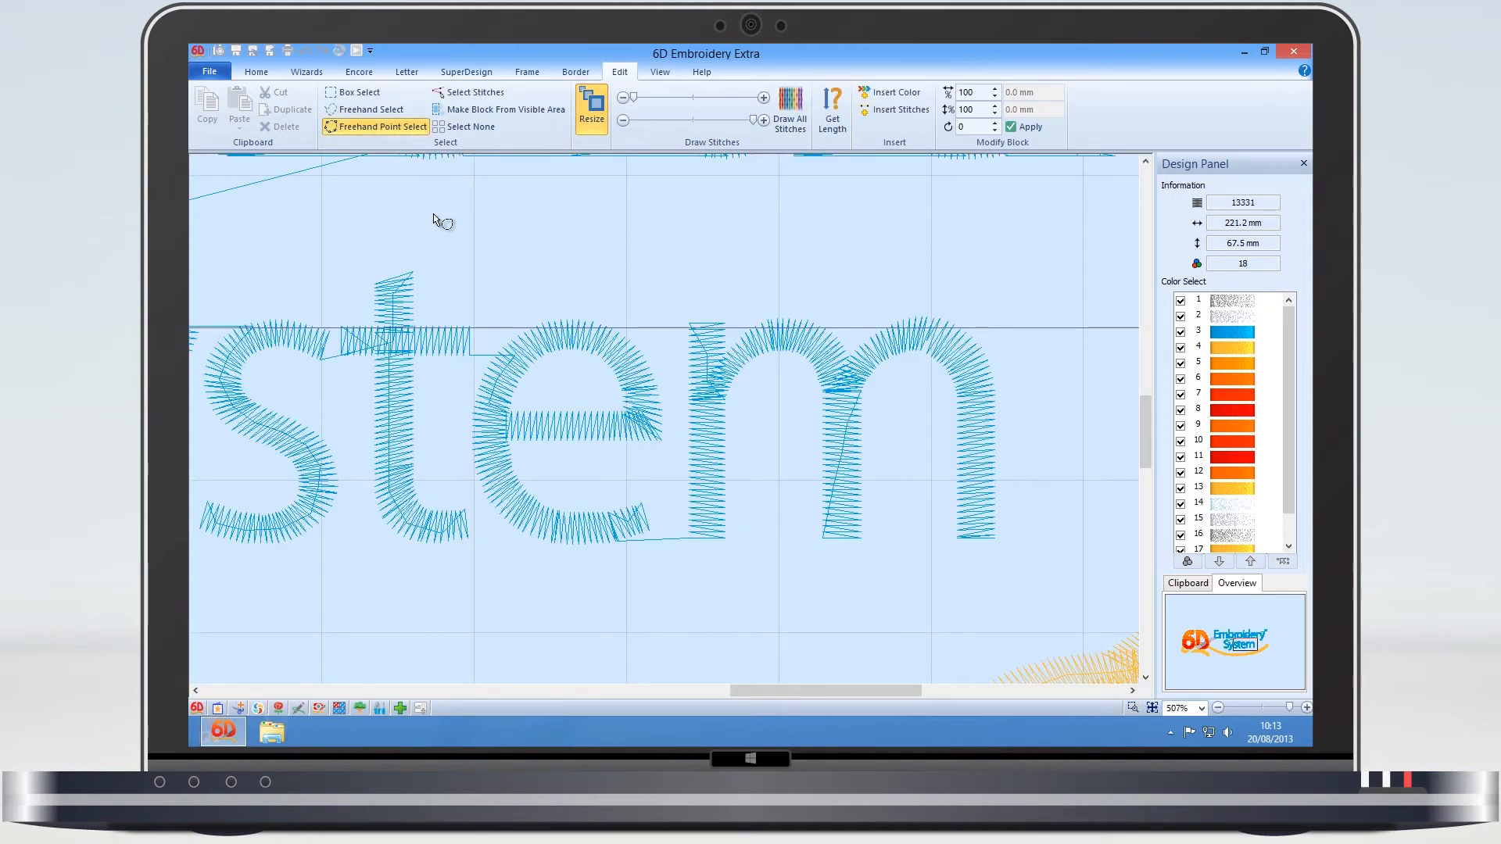
pyautogui.click(334, 334)
pyautogui.click(340, 291)
pyautogui.click(398, 256)
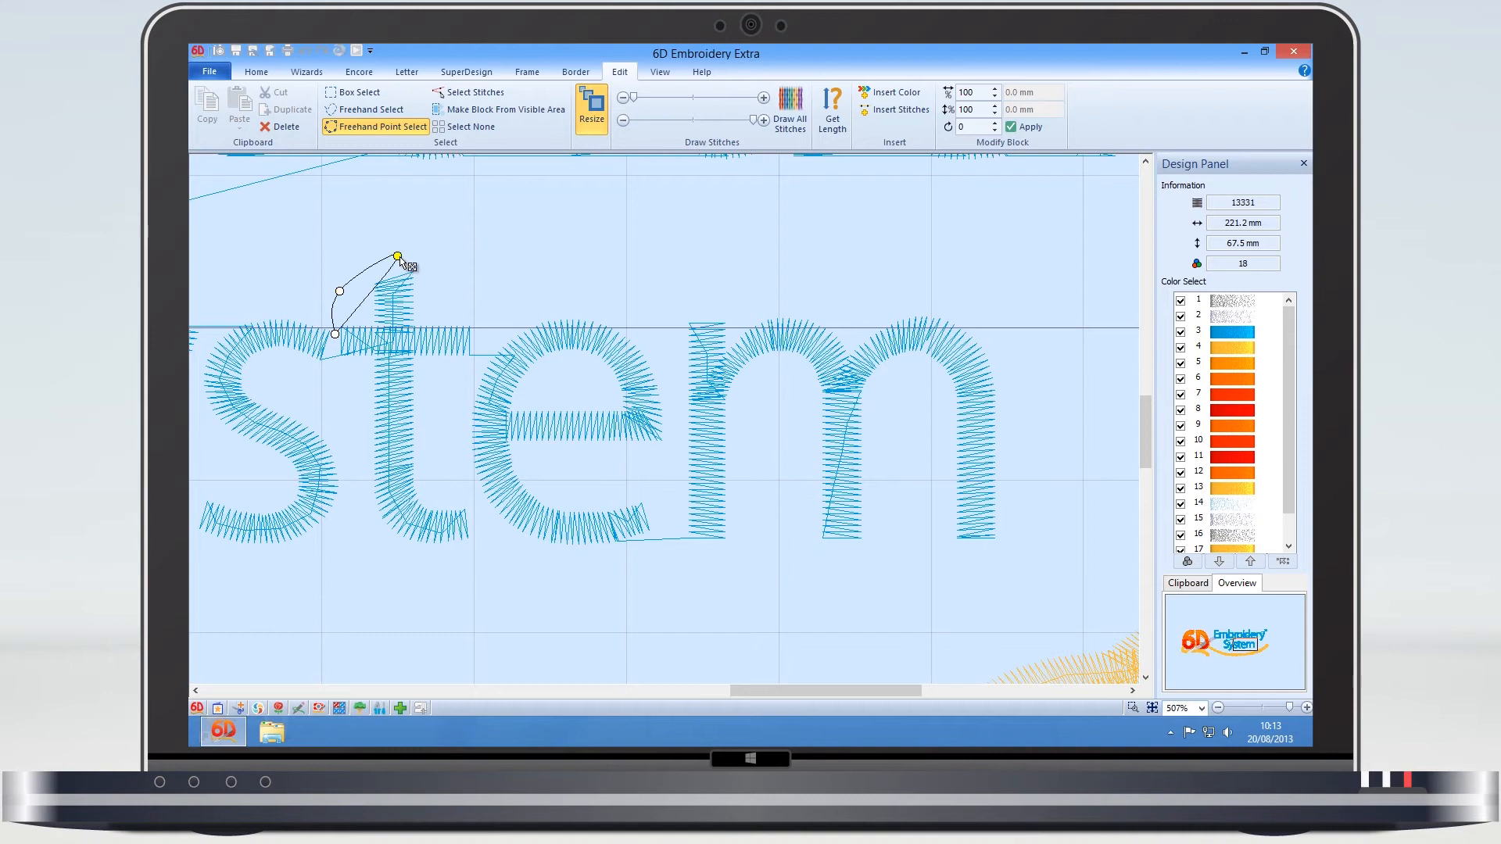
pyautogui.click(476, 254)
pyautogui.click(706, 269)
pyautogui.click(919, 278)
pyautogui.click(982, 367)
pyautogui.click(1012, 475)
pyautogui.click(988, 564)
pyautogui.moveTo(982, 367); pyautogui.dragTo(1004, 358)
pyautogui.click(868, 563)
pyautogui.click(691, 577)
pyautogui.click(545, 576)
pyautogui.click(413, 578)
pyautogui.click(357, 543)
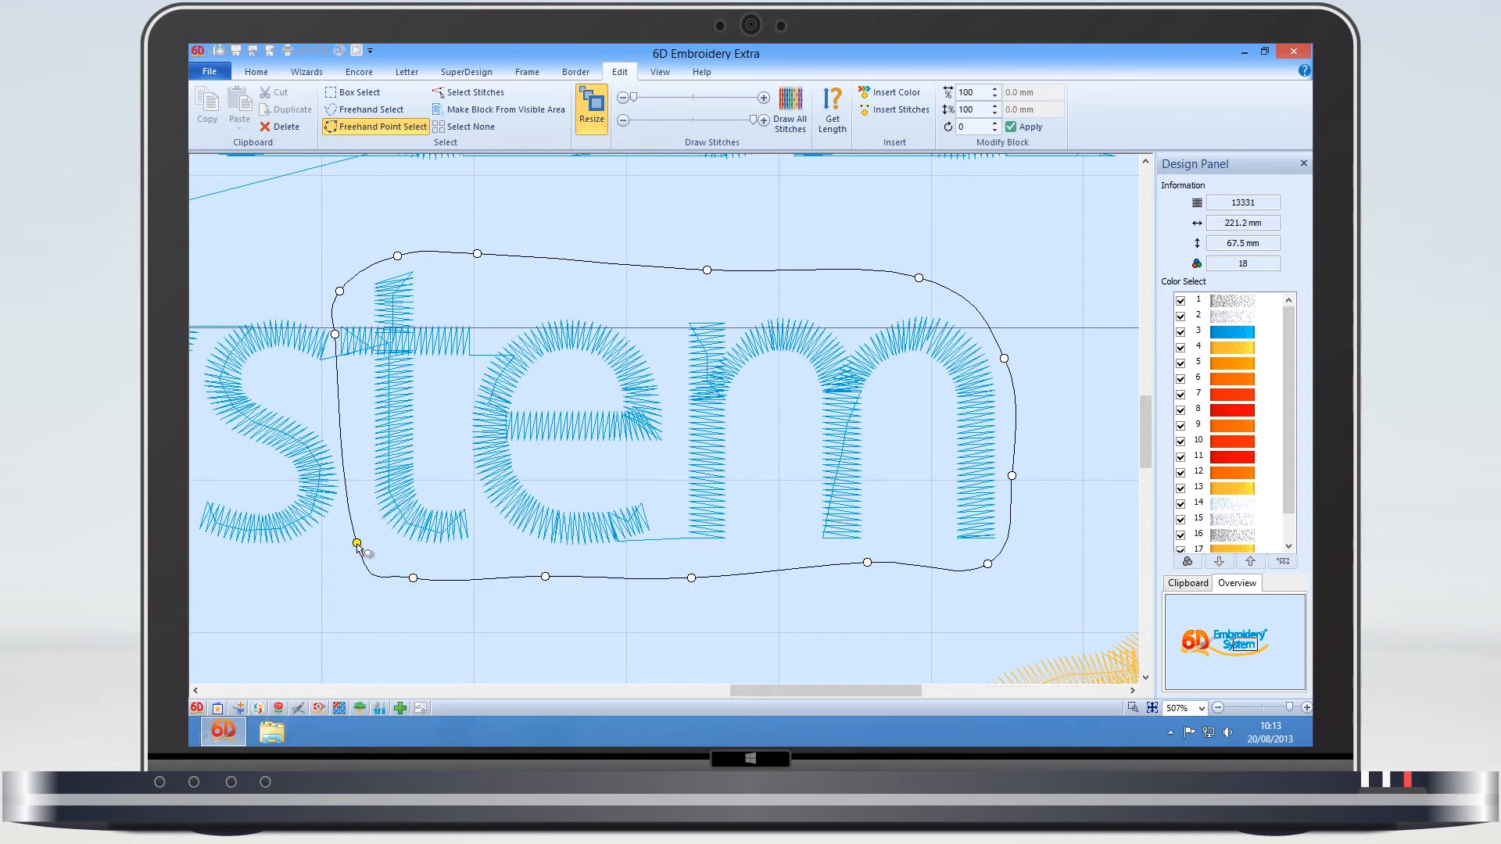
pyautogui.rightClick(639, 597)
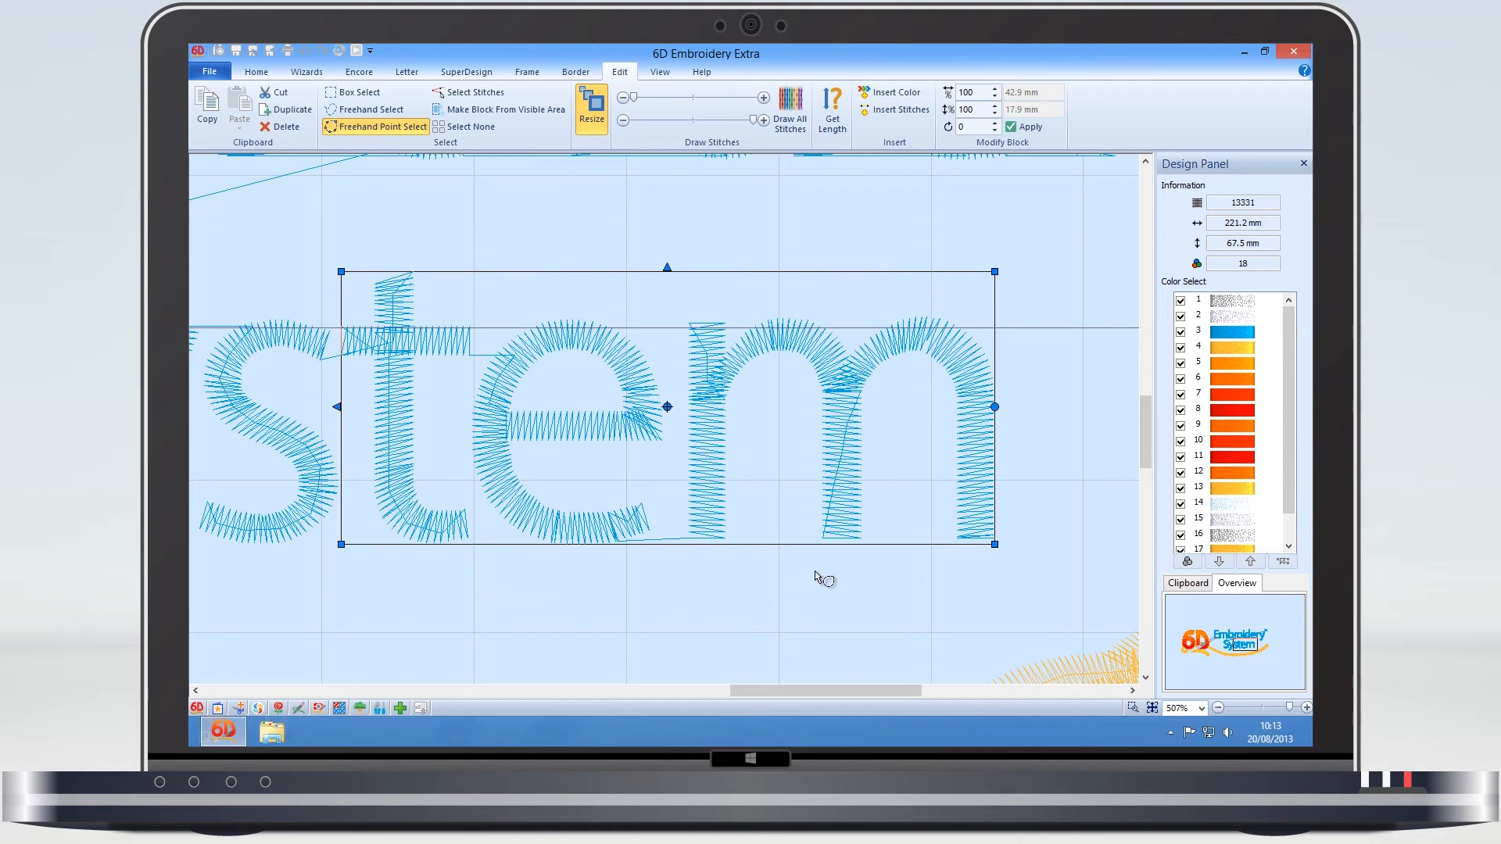
# Step: Add the letters "id" in the word Embroidery to the current stitch selection with a second Freehand Point Select outline
pyautogui.moveTo(1143, 453); pyautogui.dragTo(1138, 404)
pyautogui.press('shift')
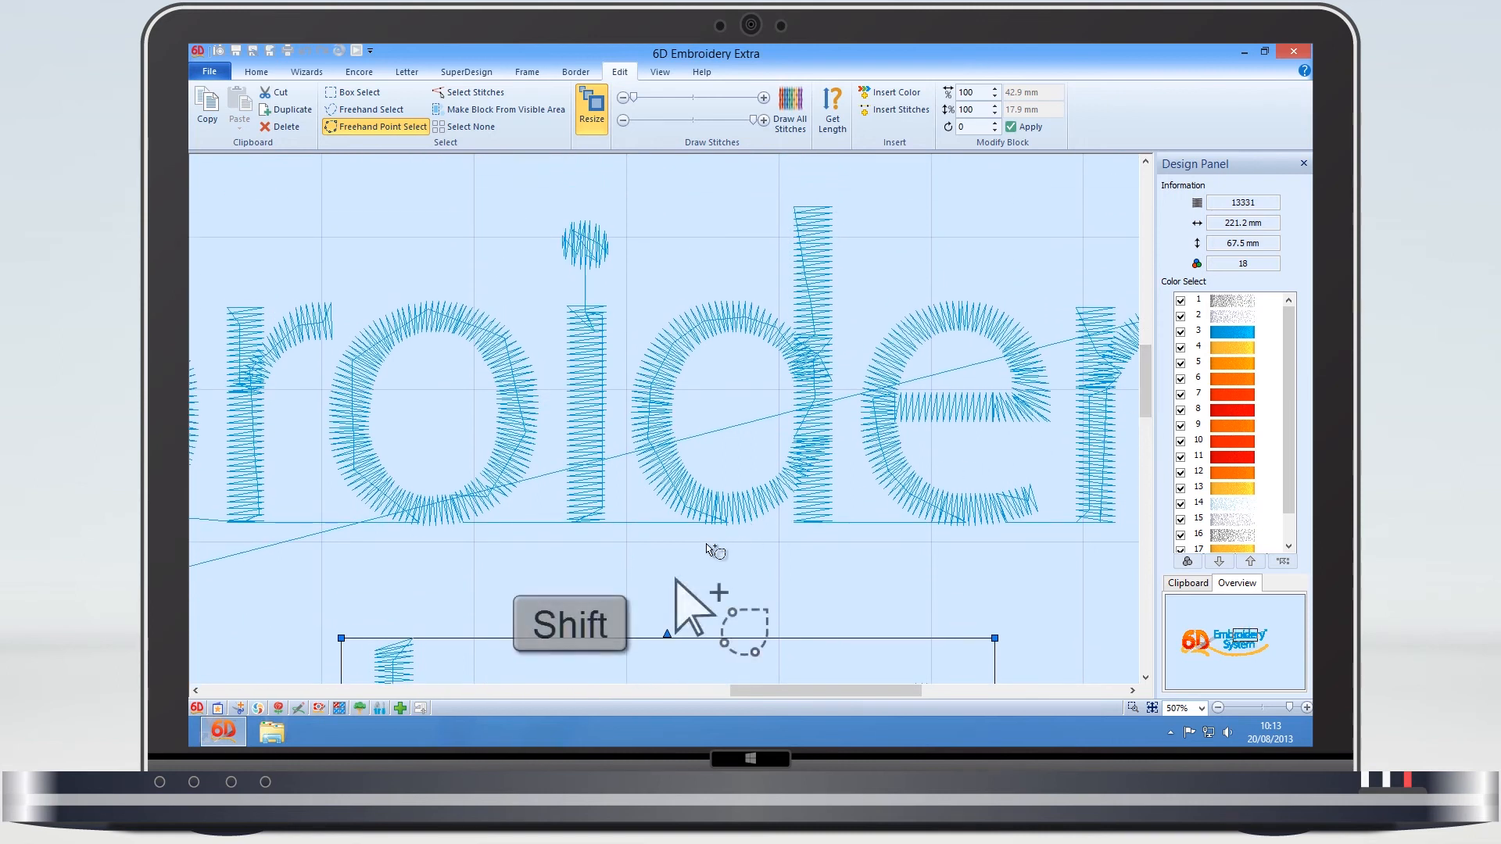
pyautogui.keyDown('shift'); pyautogui.click(579, 548); pyautogui.keyUp('shift')
pyautogui.keyDown('shift'); pyautogui.click(543, 501); pyautogui.keyUp('shift')
pyautogui.keyDown('shift'); pyautogui.click(544, 370); pyautogui.keyUp('shift')
pyautogui.keyDown('shift'); pyautogui.click(532, 280); pyautogui.keyUp('shift')
pyautogui.keyDown('shift'); pyautogui.click(576, 202); pyautogui.keyUp('shift')
pyautogui.keyDown('shift'); pyautogui.click(691, 196); pyautogui.keyUp('shift')
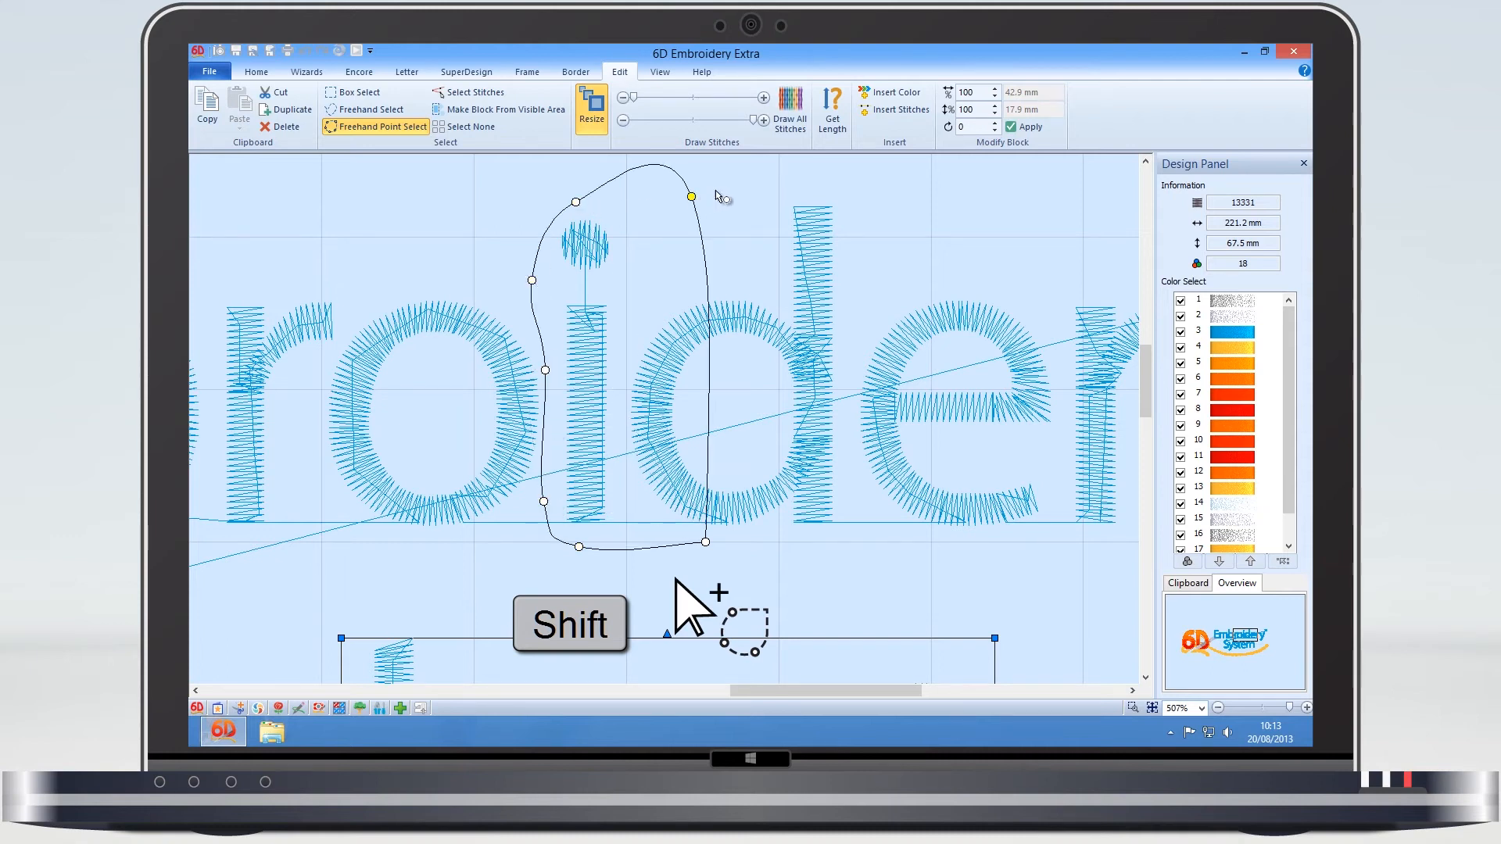
pyautogui.keyDown('shift'); pyautogui.click(811, 185); pyautogui.keyUp('shift')
pyautogui.keyDown('shift'); pyautogui.click(842, 242); pyautogui.keyUp('shift')
pyautogui.keyDown('shift'); pyautogui.click(847, 351); pyautogui.keyUp('shift')
pyautogui.keyDown('shift'); pyautogui.click(855, 452); pyautogui.keyUp('shift')
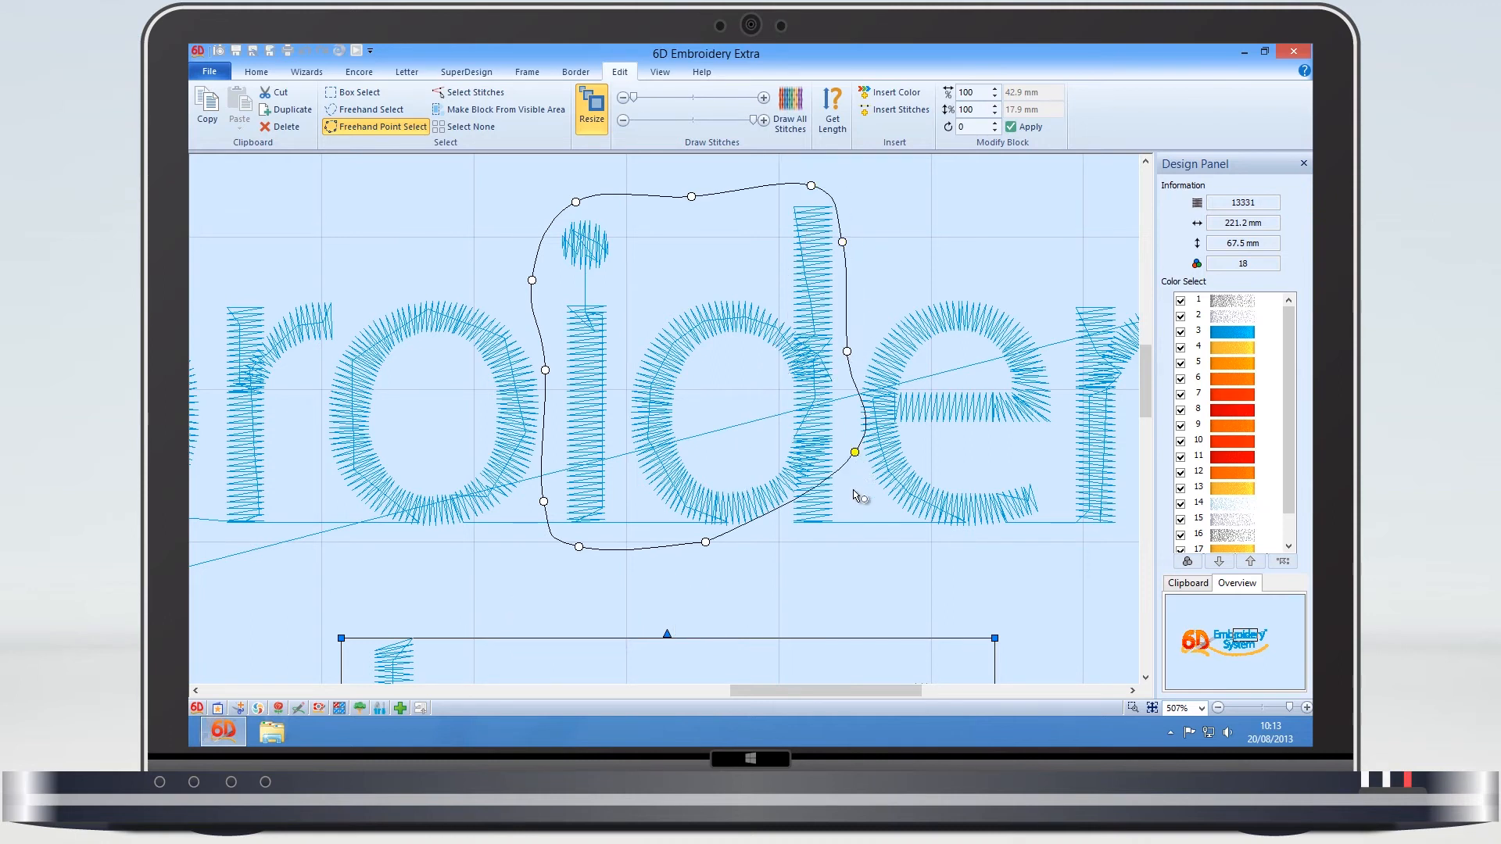
pyautogui.keyDown('shift'); pyautogui.click(841, 546); pyautogui.keyUp('shift')
pyautogui.rightClick(849, 524)
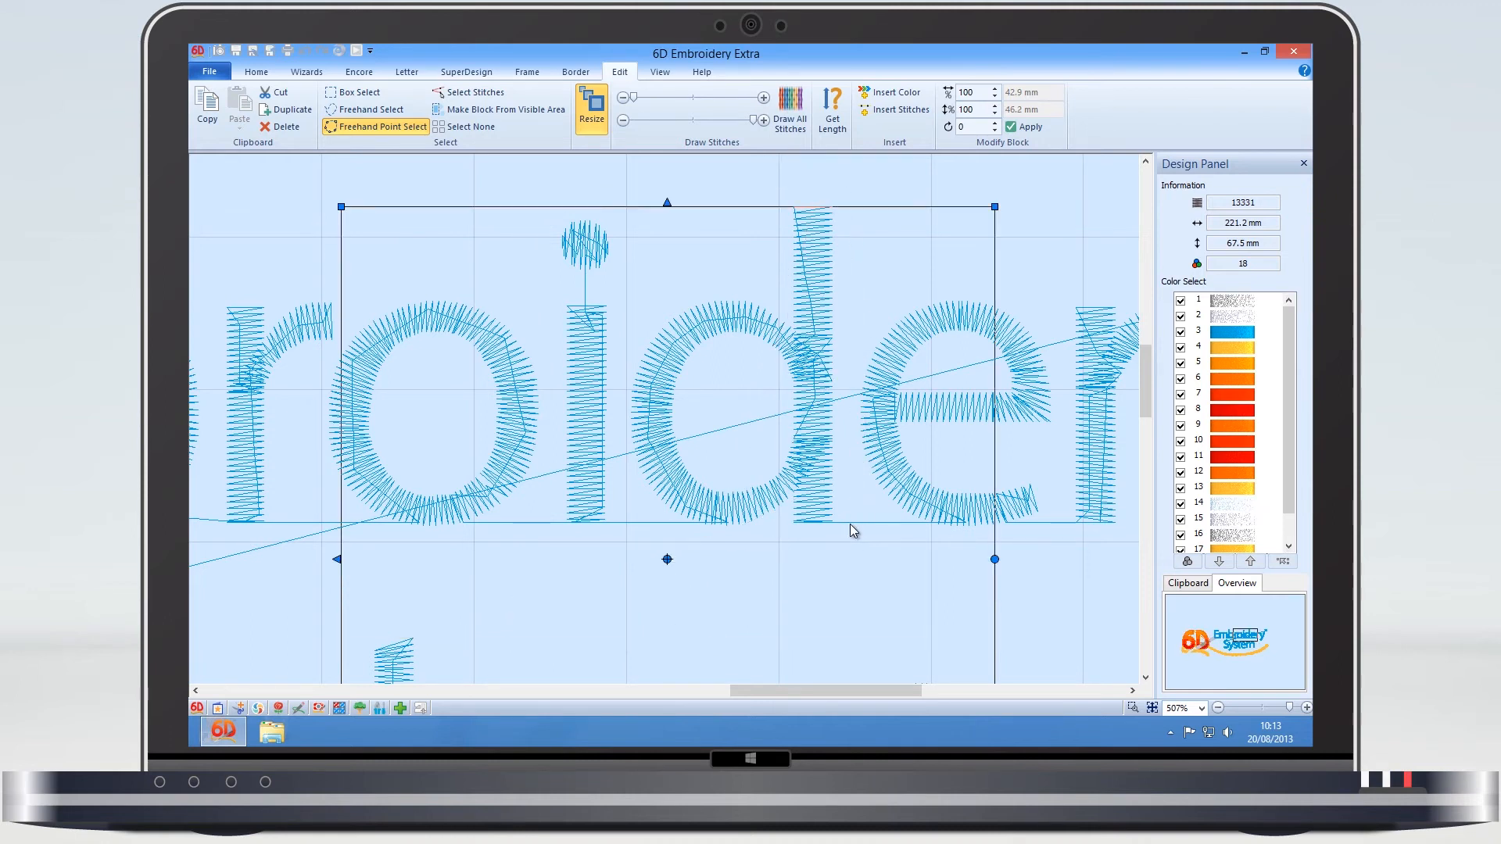
pyautogui.moveTo(844, 523)
pyautogui.mouseDown()
pyautogui.moveTo(845, 507)
pyautogui.moveTo(844, 527)
pyautogui.mouseUp()
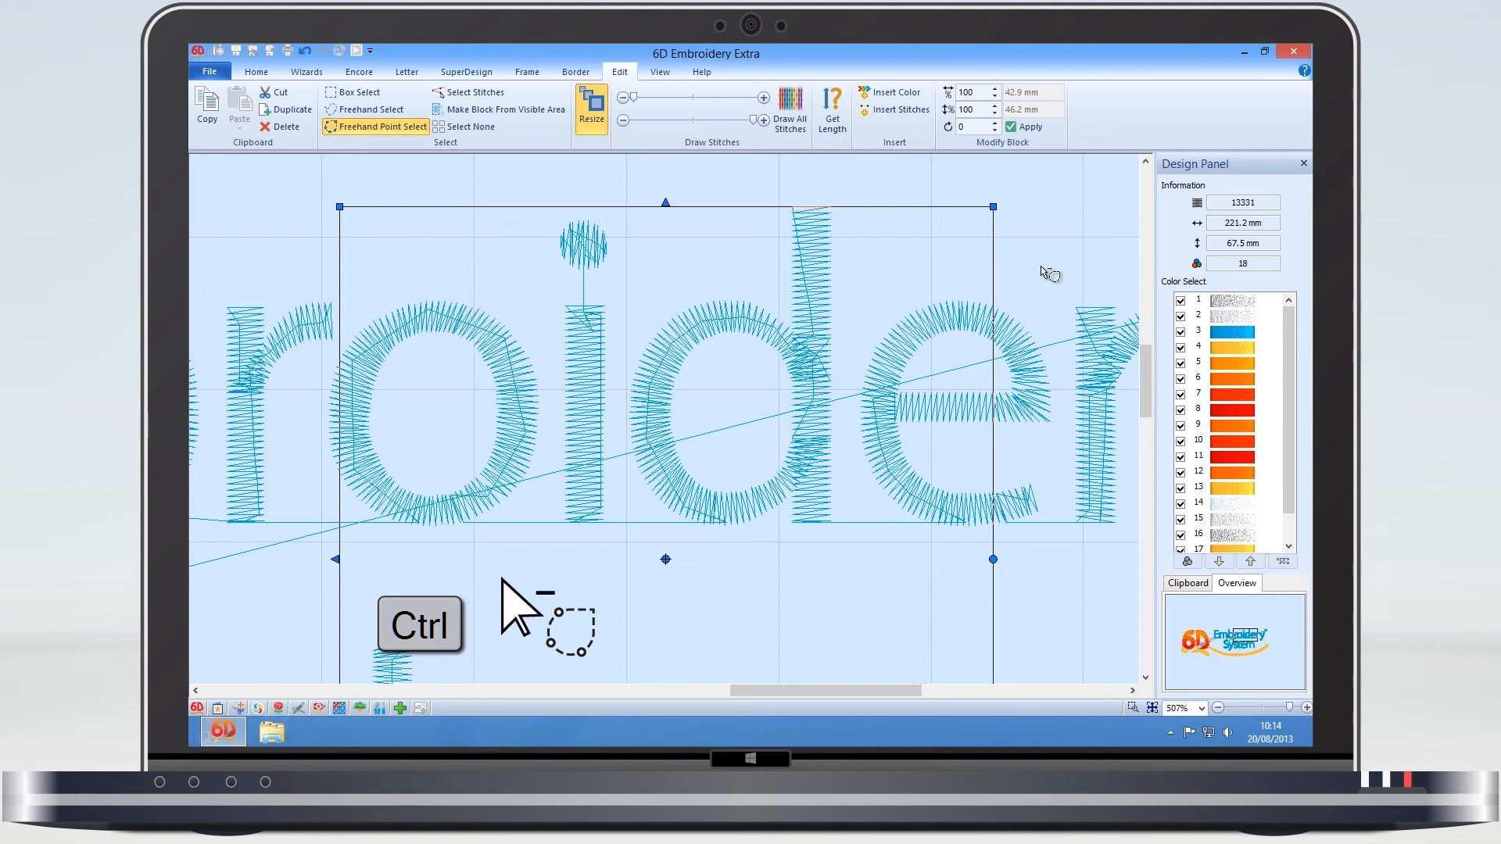
# Step: Remove the dot of the i from the stitch selection with Freehand Point Select and shift the remaining selected block slightly
pyautogui.click(627, 270)
pyautogui.click(559, 282)
pyautogui.click(551, 231)
pyautogui.click(594, 192)
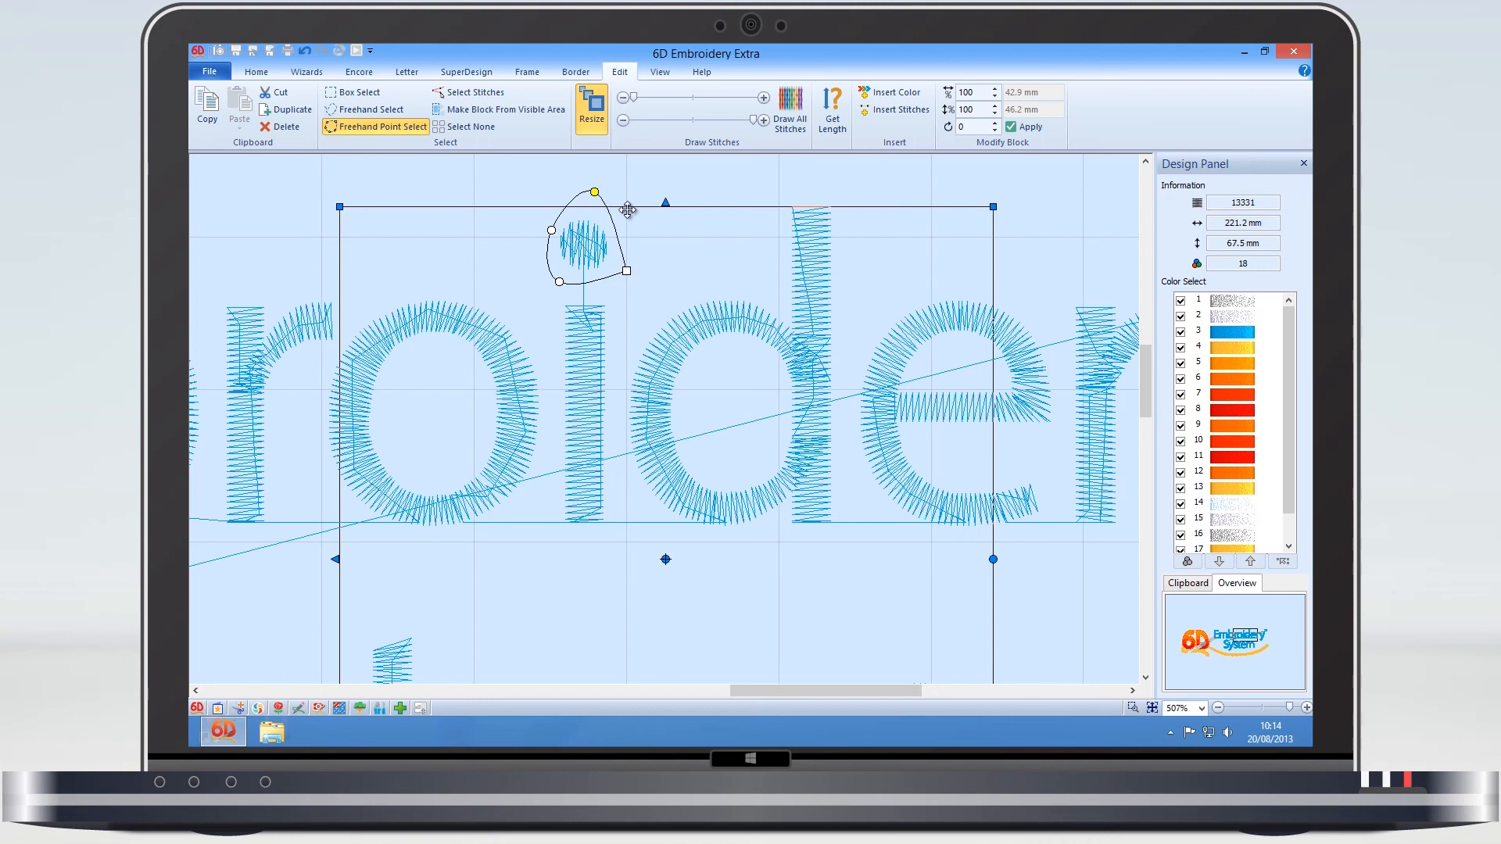
pyautogui.rightClick(627, 209)
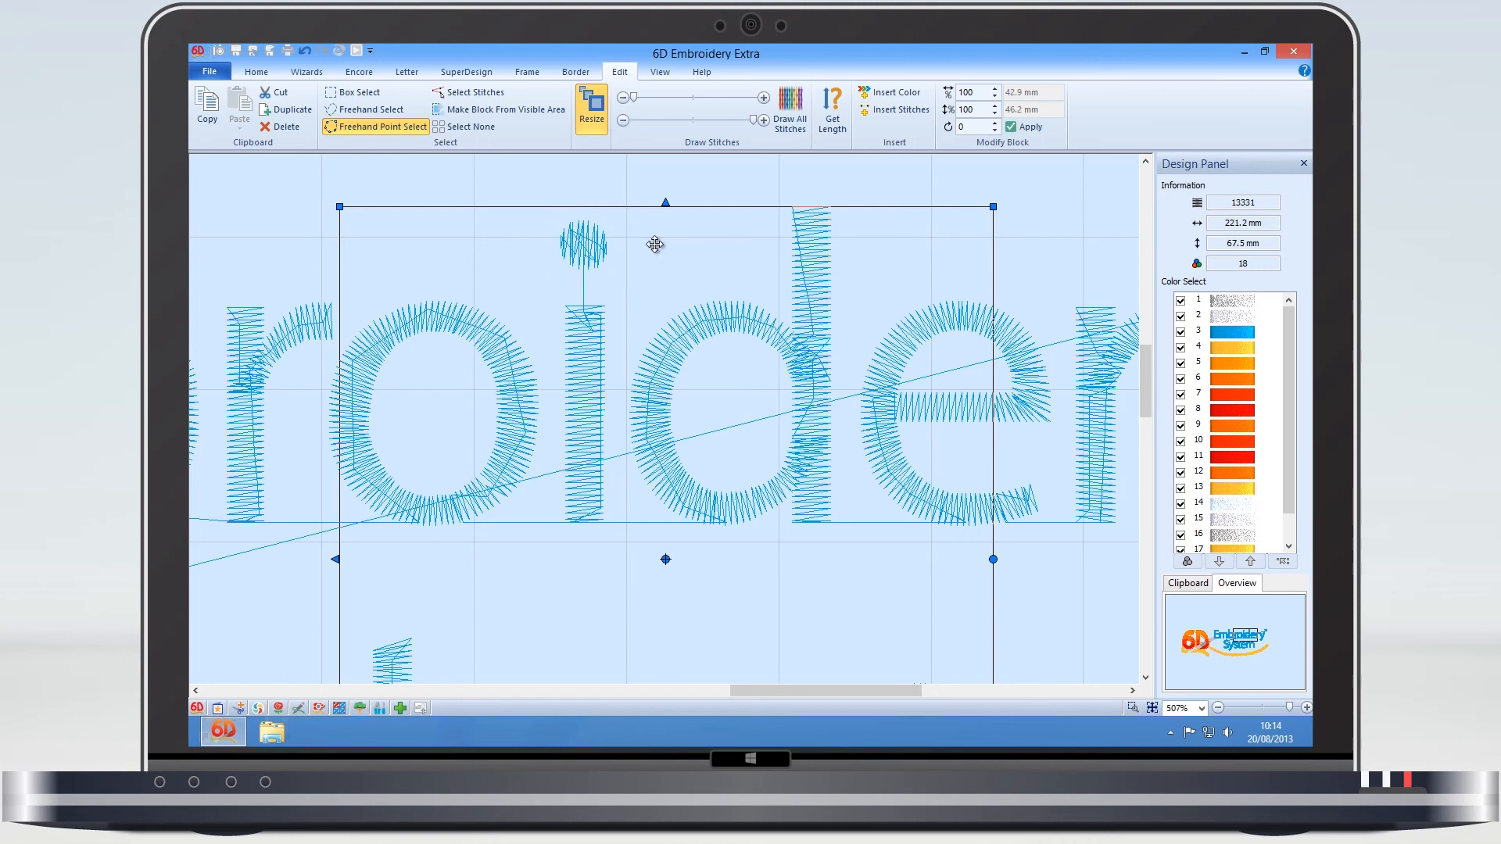
pyautogui.moveTo(655, 245)
pyautogui.mouseDown()
pyautogui.moveTo(657, 211)
pyautogui.moveTo(652, 242)
pyautogui.mouseUp()
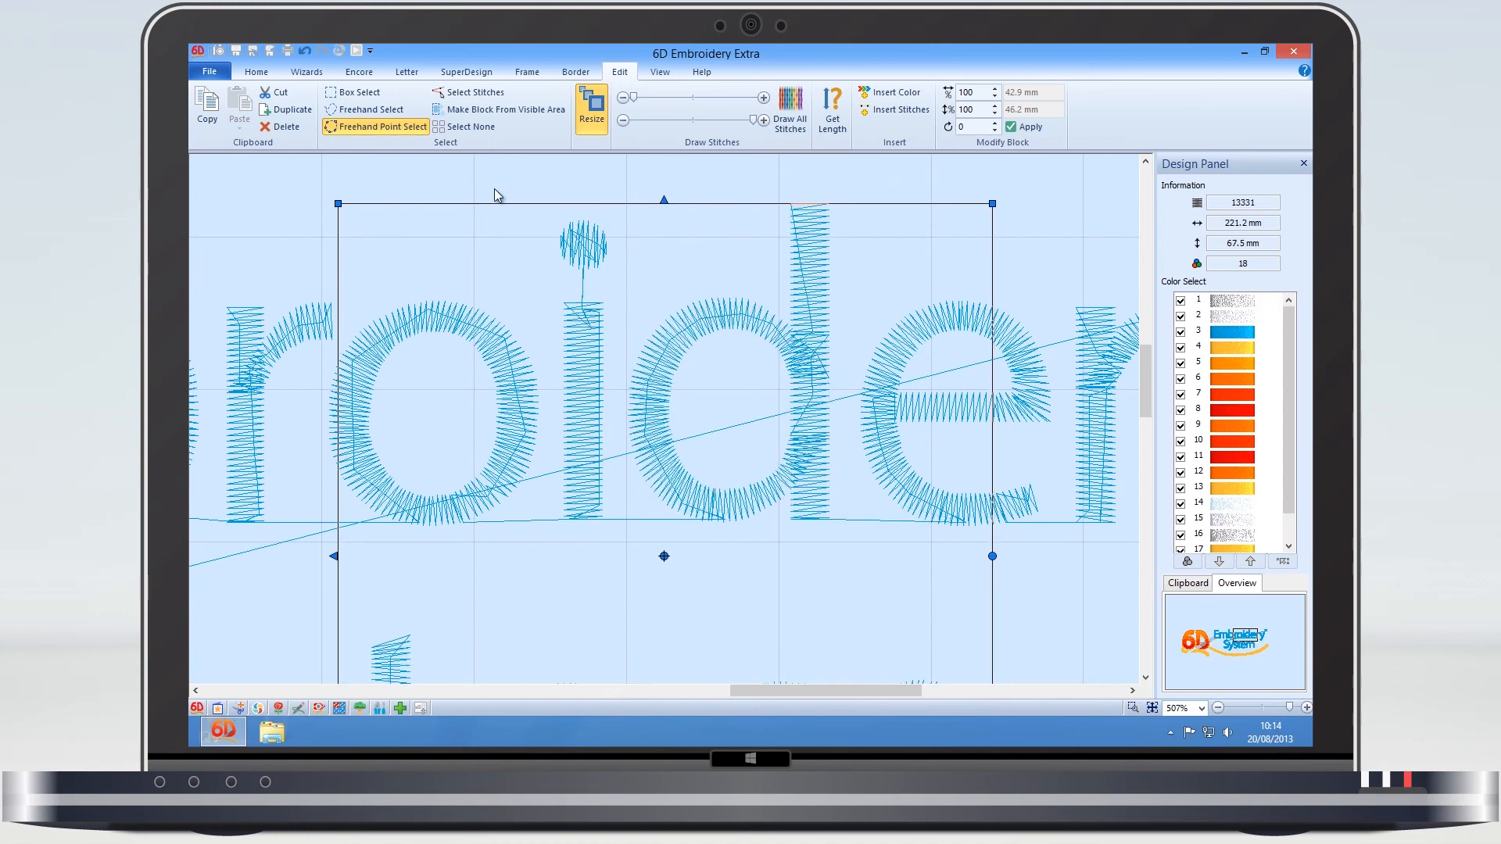
# Step: Leave stitch editing and show the whole logo design in the hoop
pyautogui.click(262, 78)
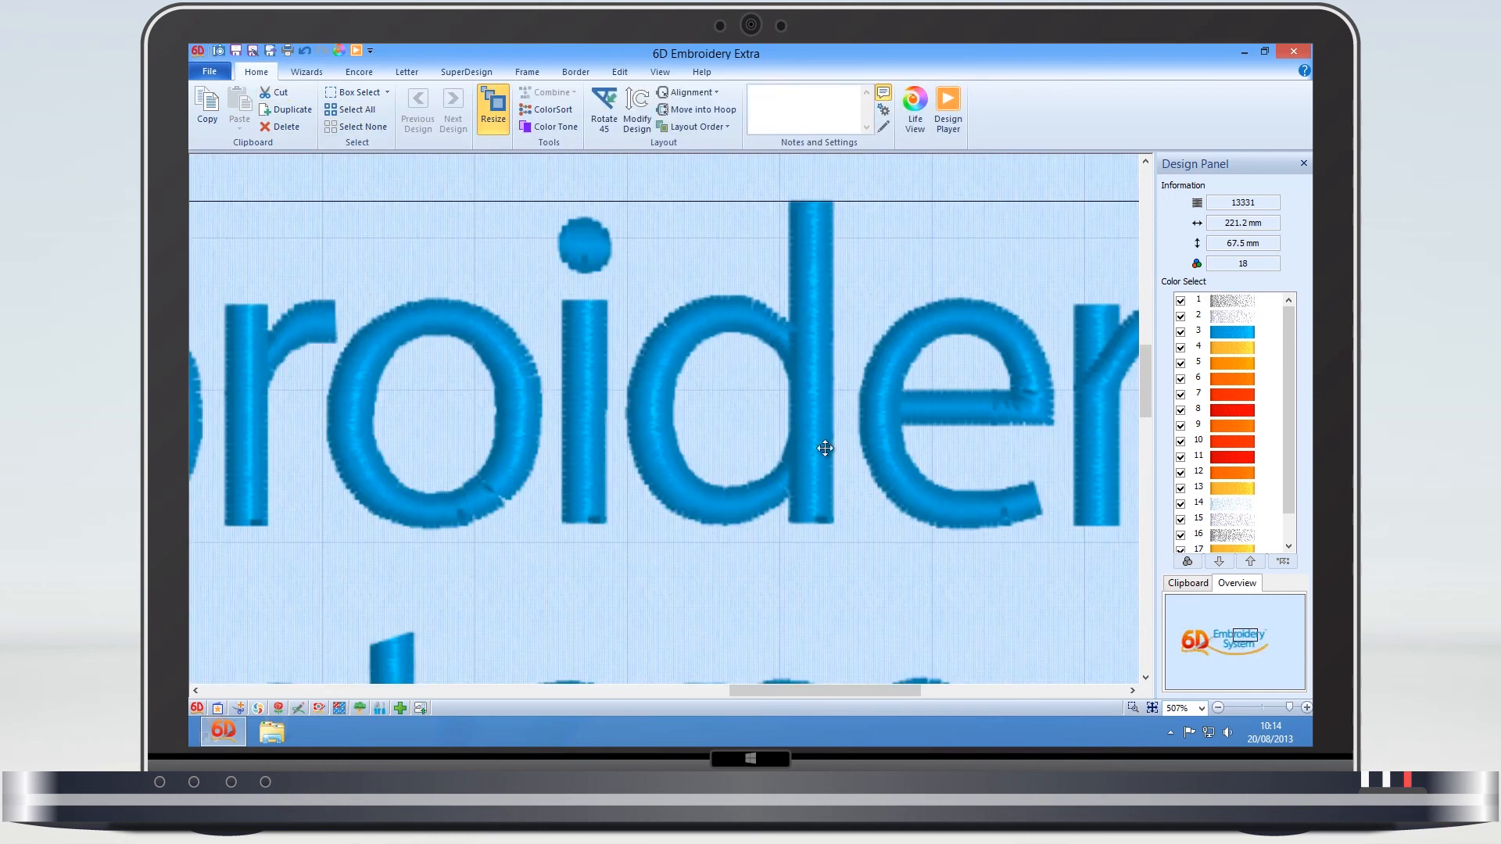
pyautogui.click(1153, 709)
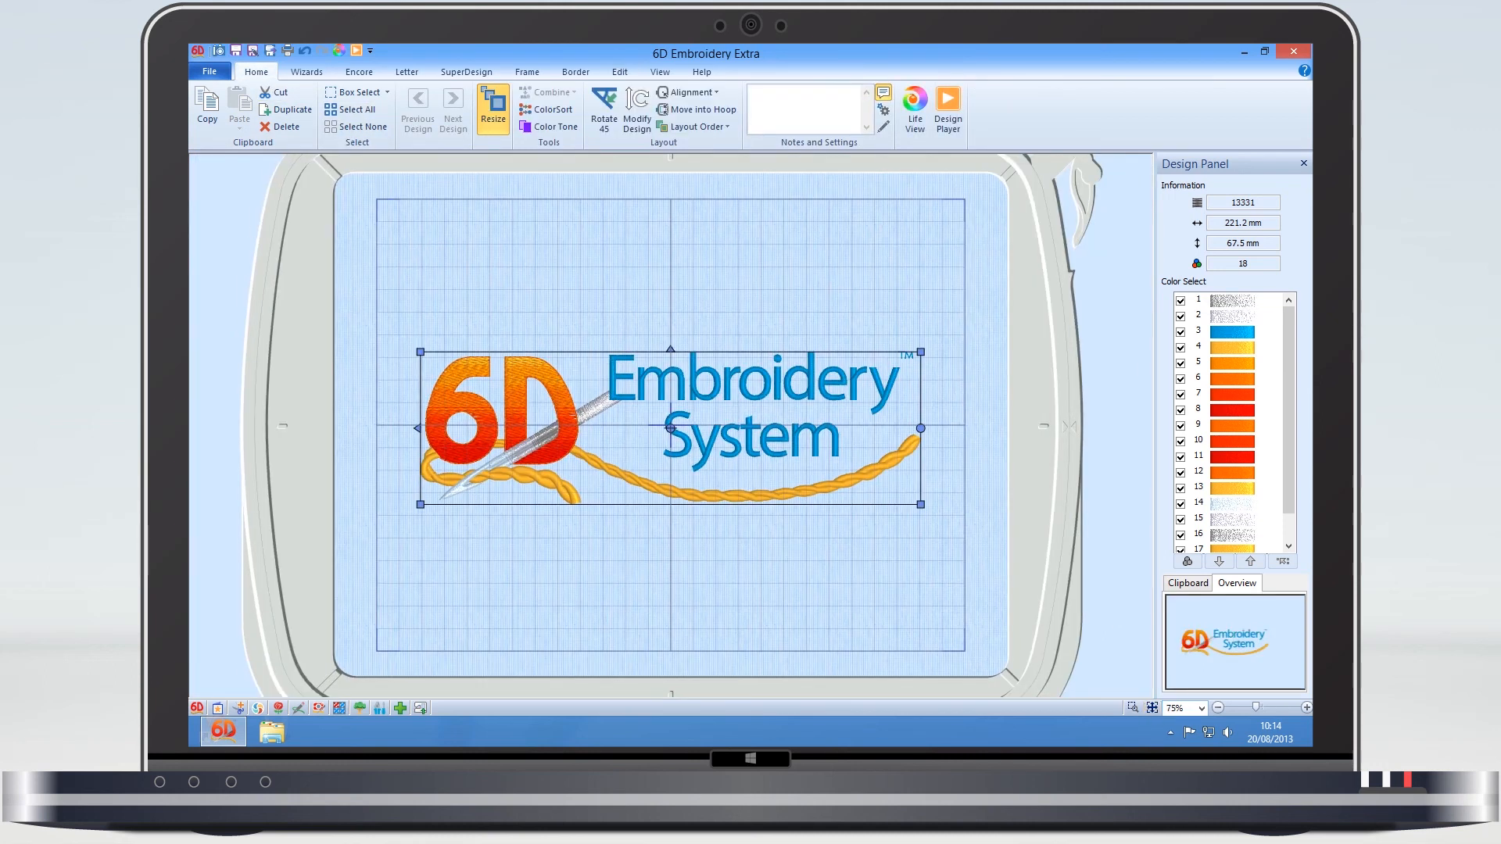